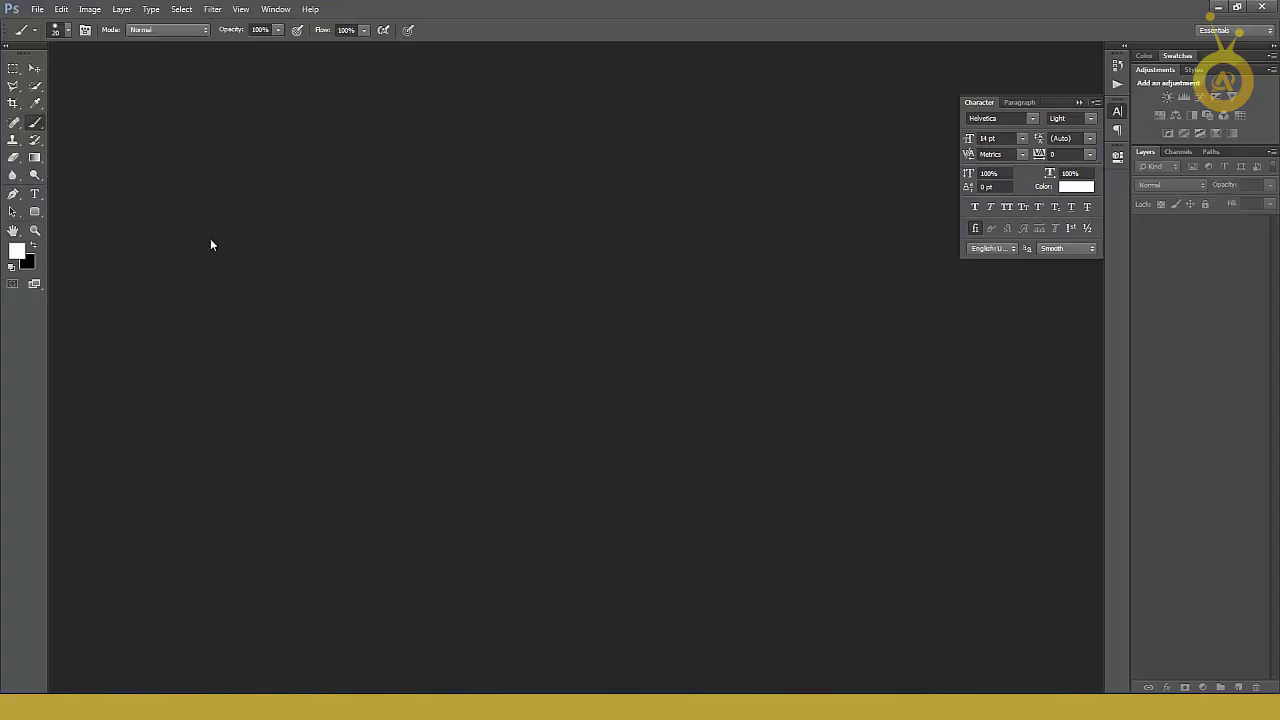
Collapse the Character panel and open Masking Image.jpg from the Lesson 10 folder.
click(1079, 101)
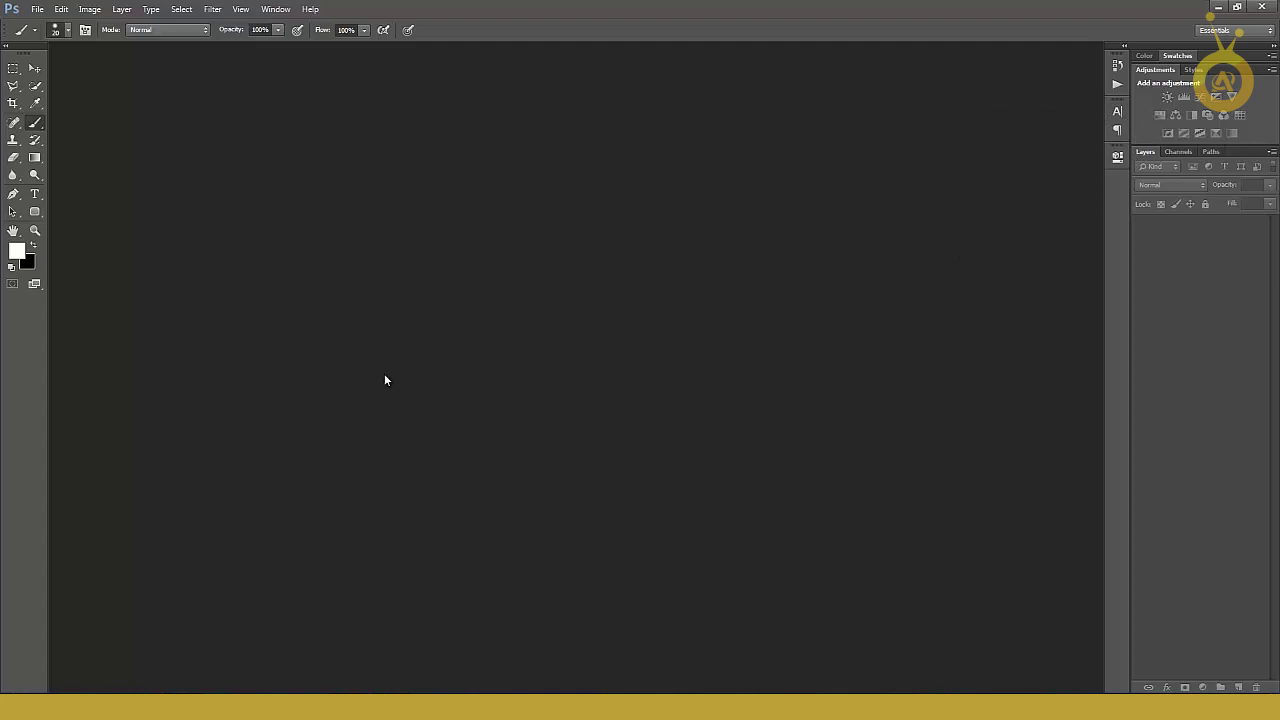
key(ctrl+o)
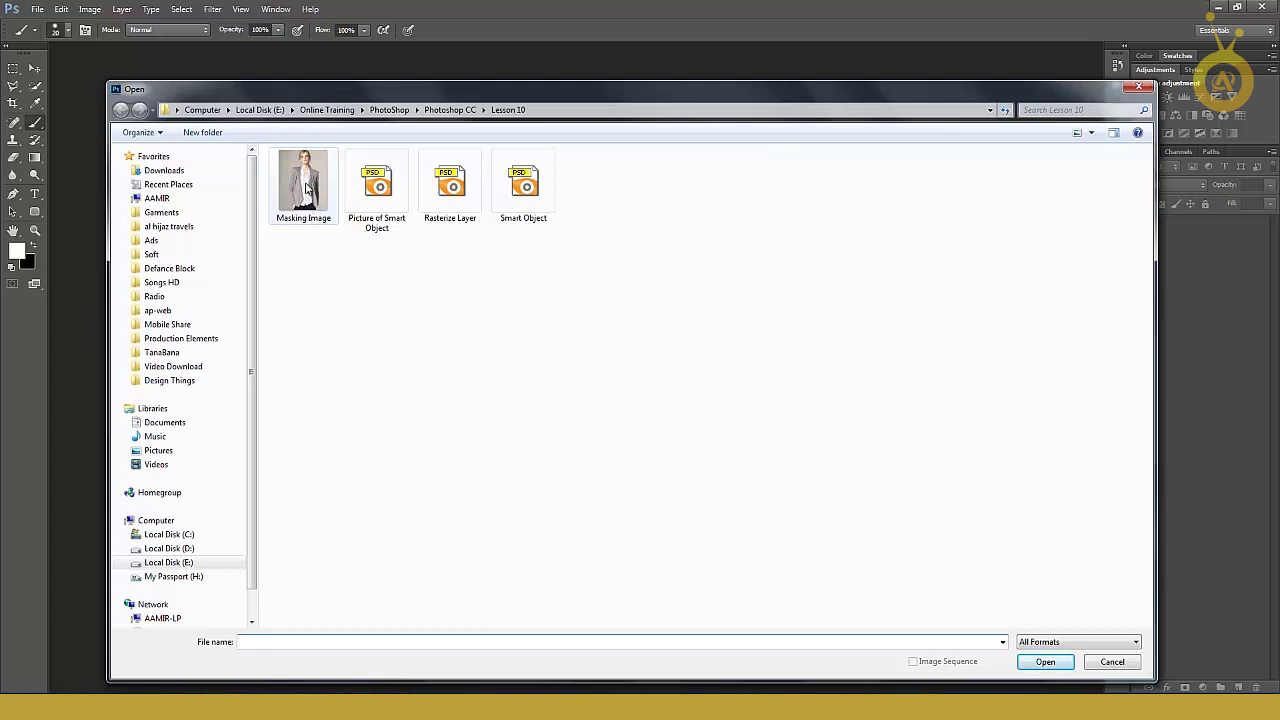
click(308, 222)
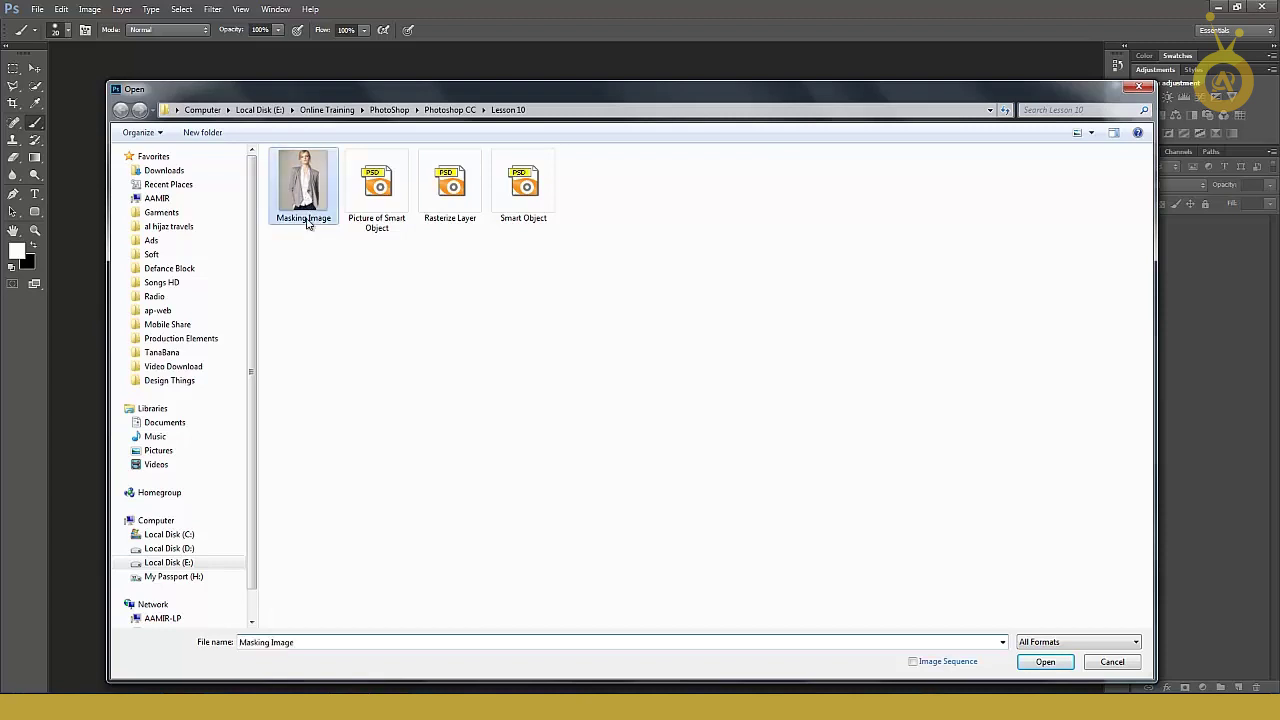
click(1044, 662)
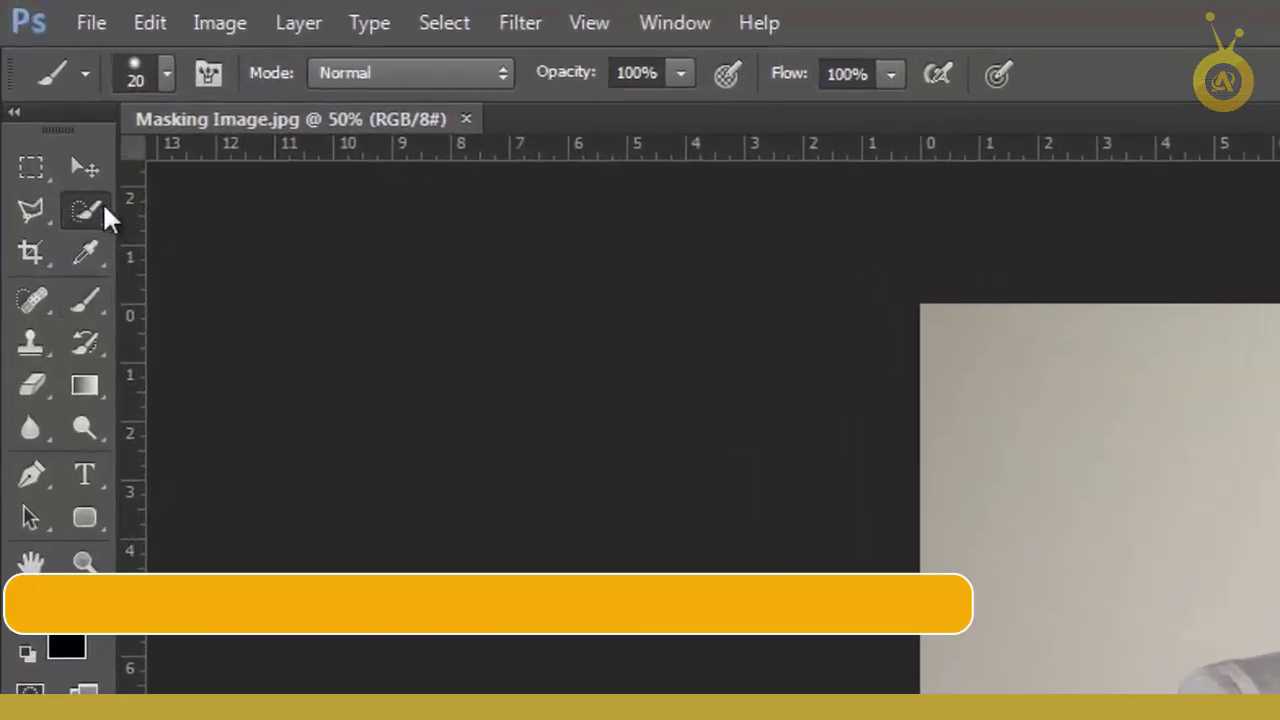
Brush the Quick Selection Tool over the grey background left and right of the model.
click(104, 210)
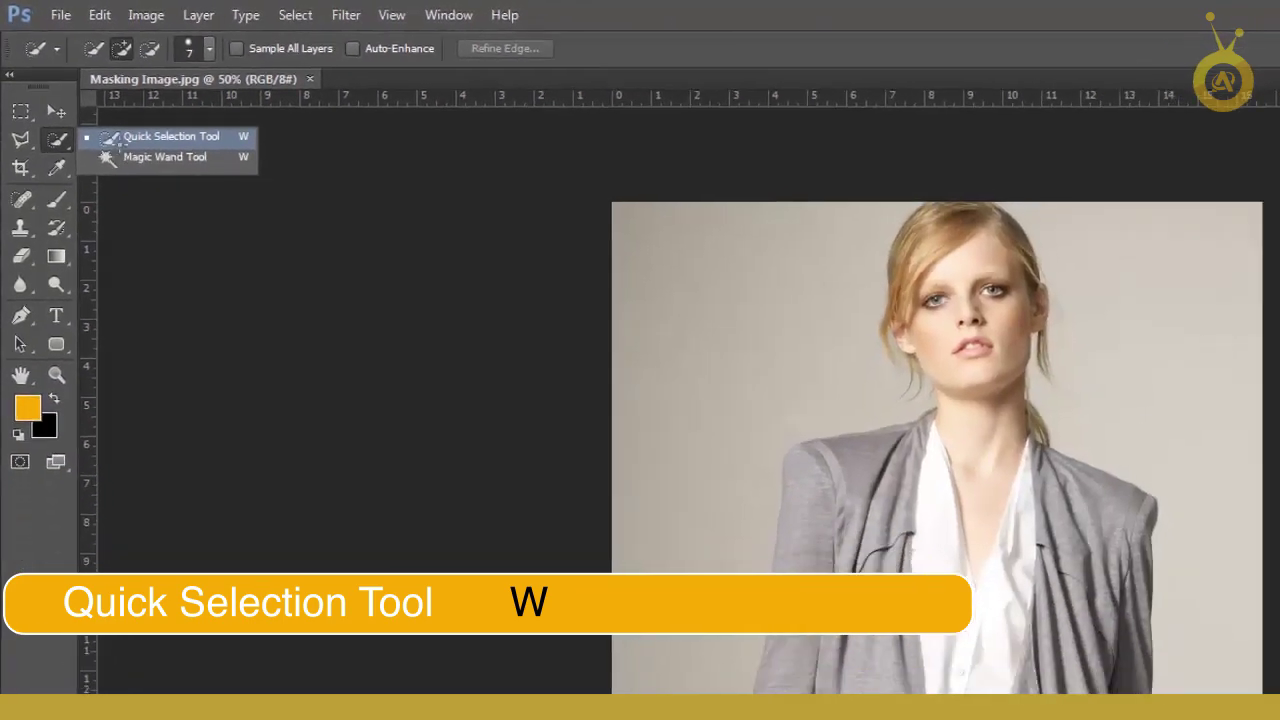
click(112, 137)
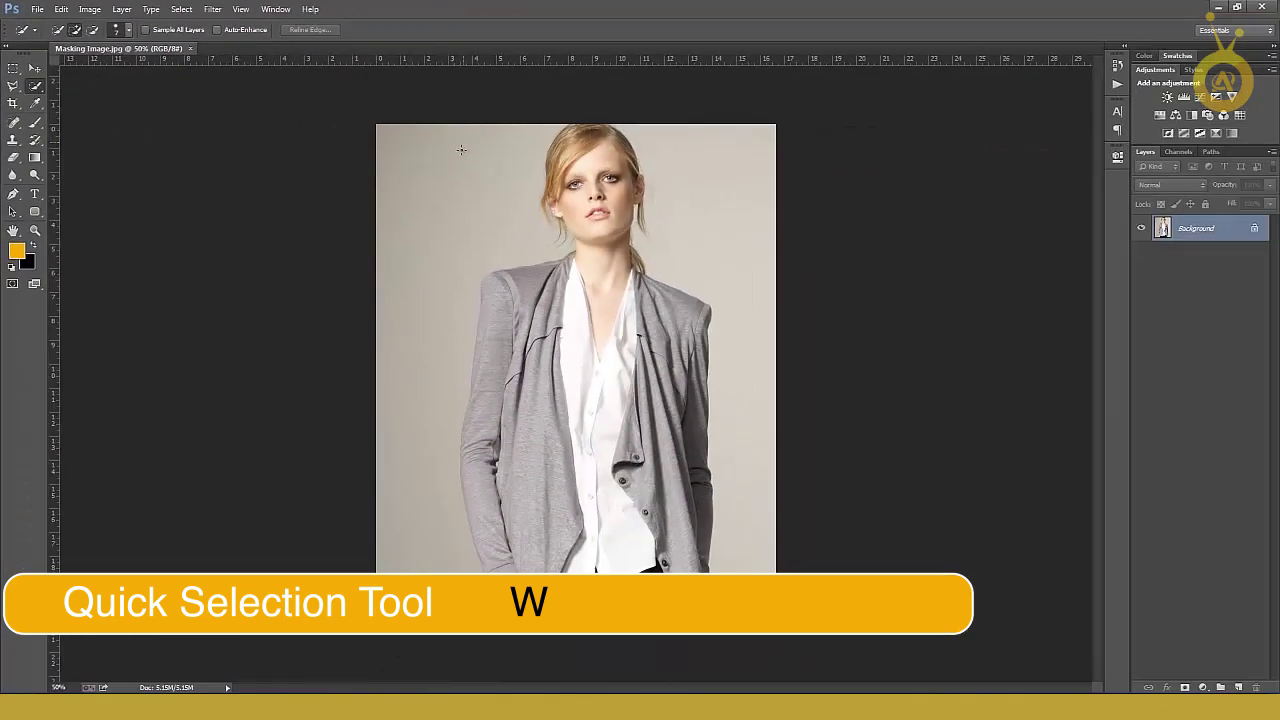
mouse_move(461, 149)
mouse_down()
mouse_move(423, 380)
mouse_move(440, 600)
mouse_up()
mouse_move(672, 152)
mouse_down()
mouse_move(716, 224)
mouse_move(731, 290)
mouse_move(746, 520)
mouse_up()
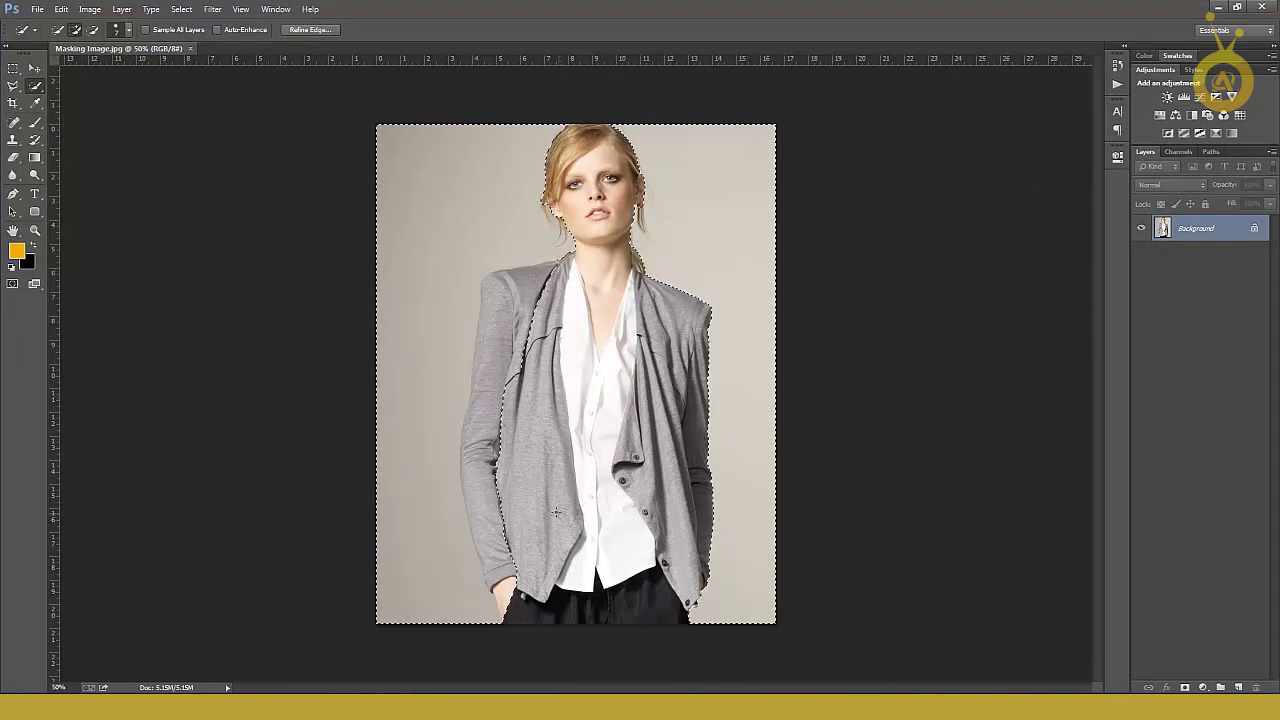
scroll(501, 570, up, 1)
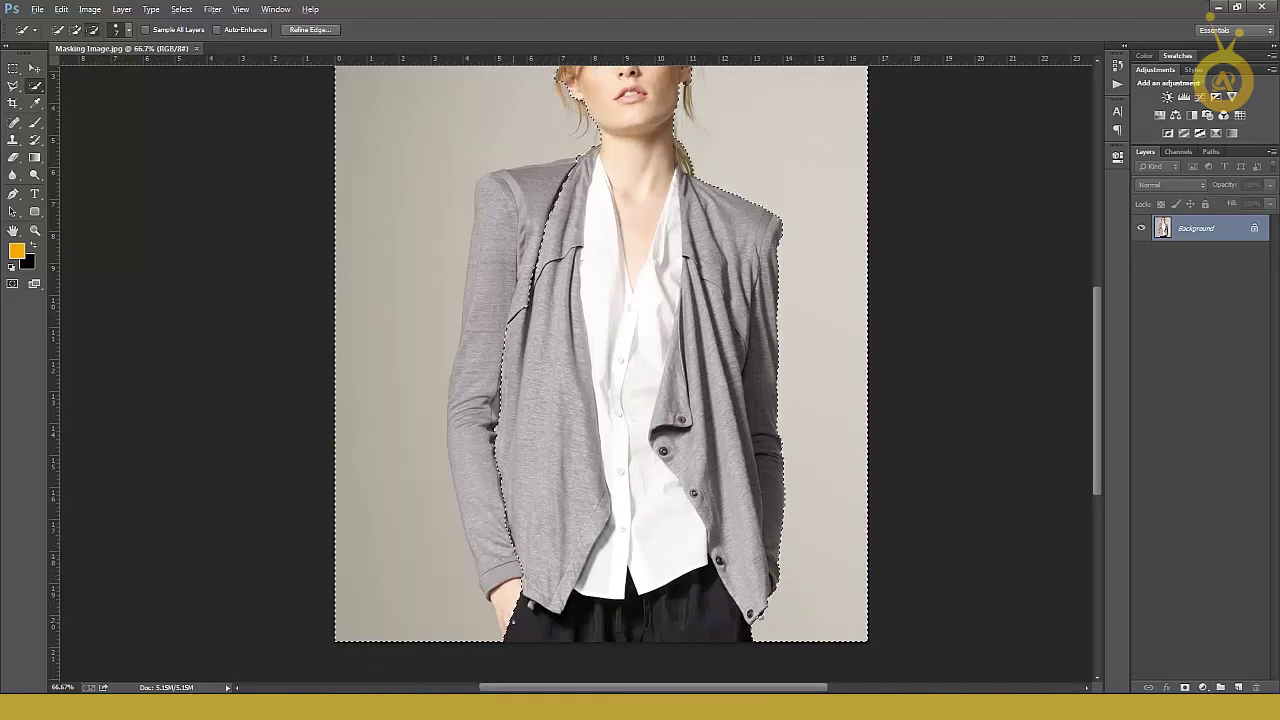
Extend the selection around the lower left sleeve and check the hair edges close up.
mouse_move(502, 592)
mouse_down()
mouse_move(486, 562)
mouse_move(490, 370)
mouse_move(476, 312)
mouse_move(500, 230)
mouse_move(560, 176)
mouse_up()
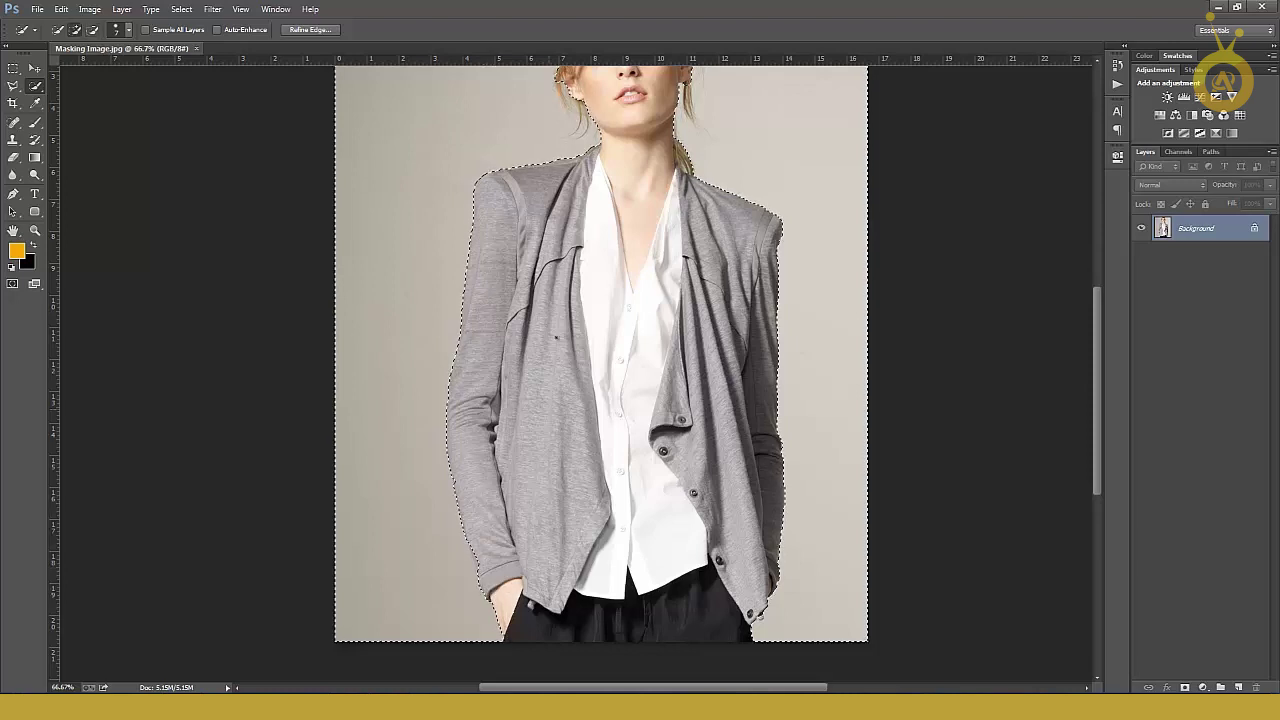
drag(610, 270, 570, 450)
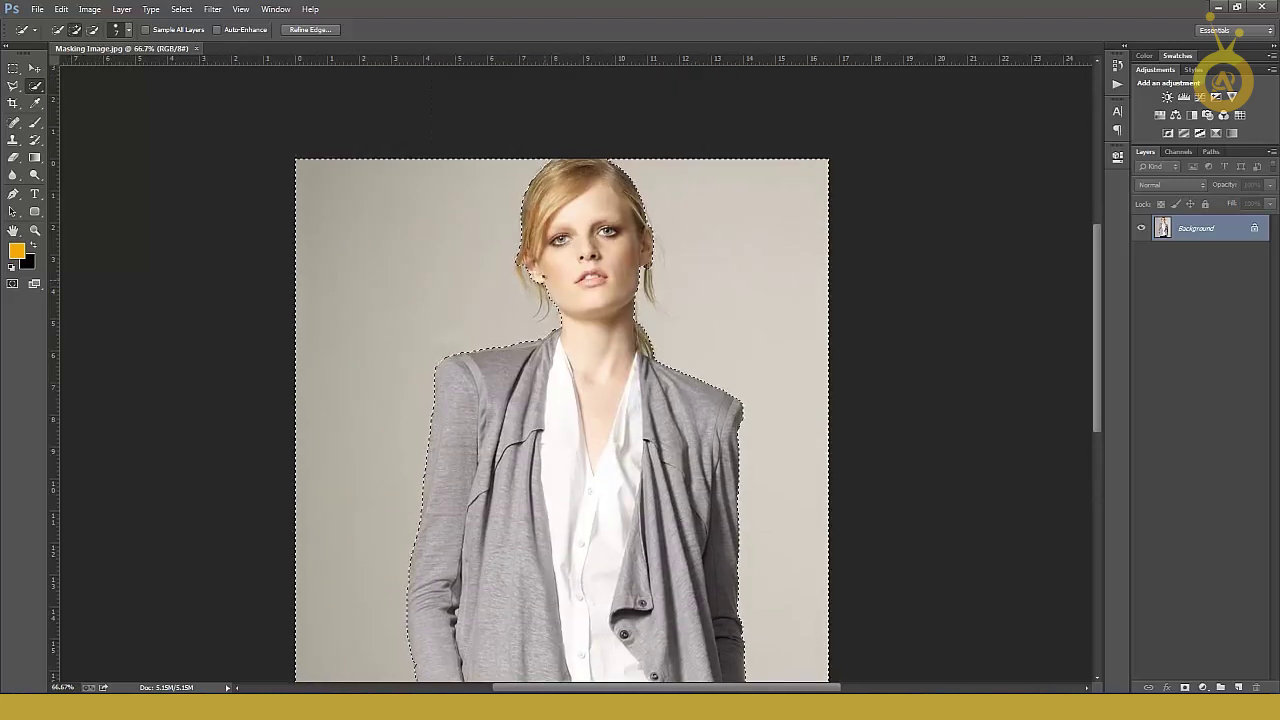
scroll(534, 297, up, 6)
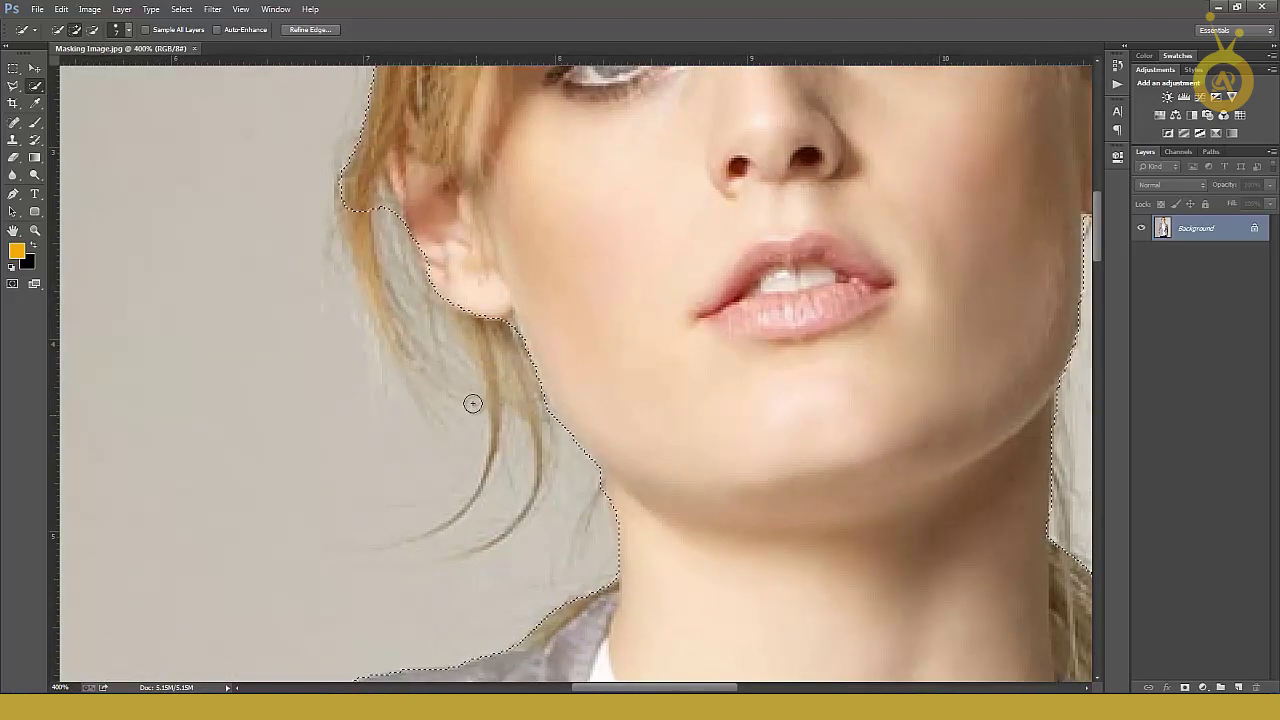
drag(748, 368, 349, 434)
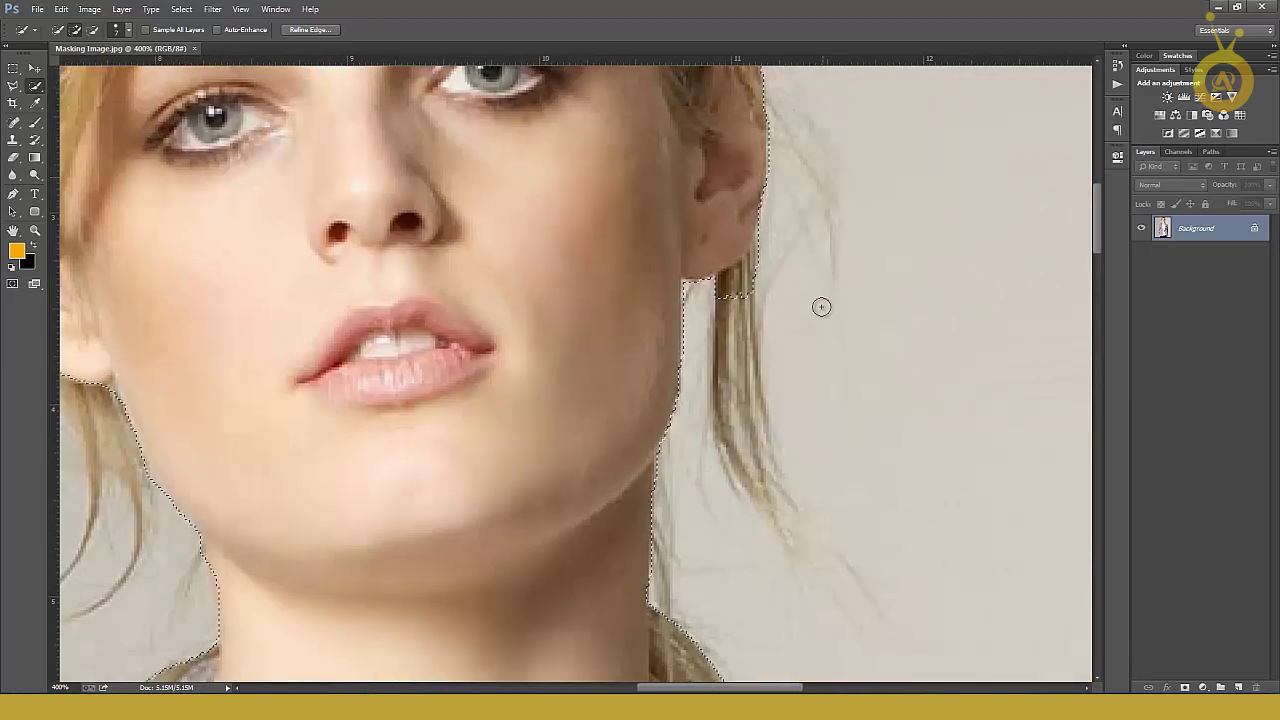
alt+click(815, 368)
Invert the selection onto the model with Select Inverse and open Refine Edge.
alt+click(814, 368)
alt+click(818, 358)
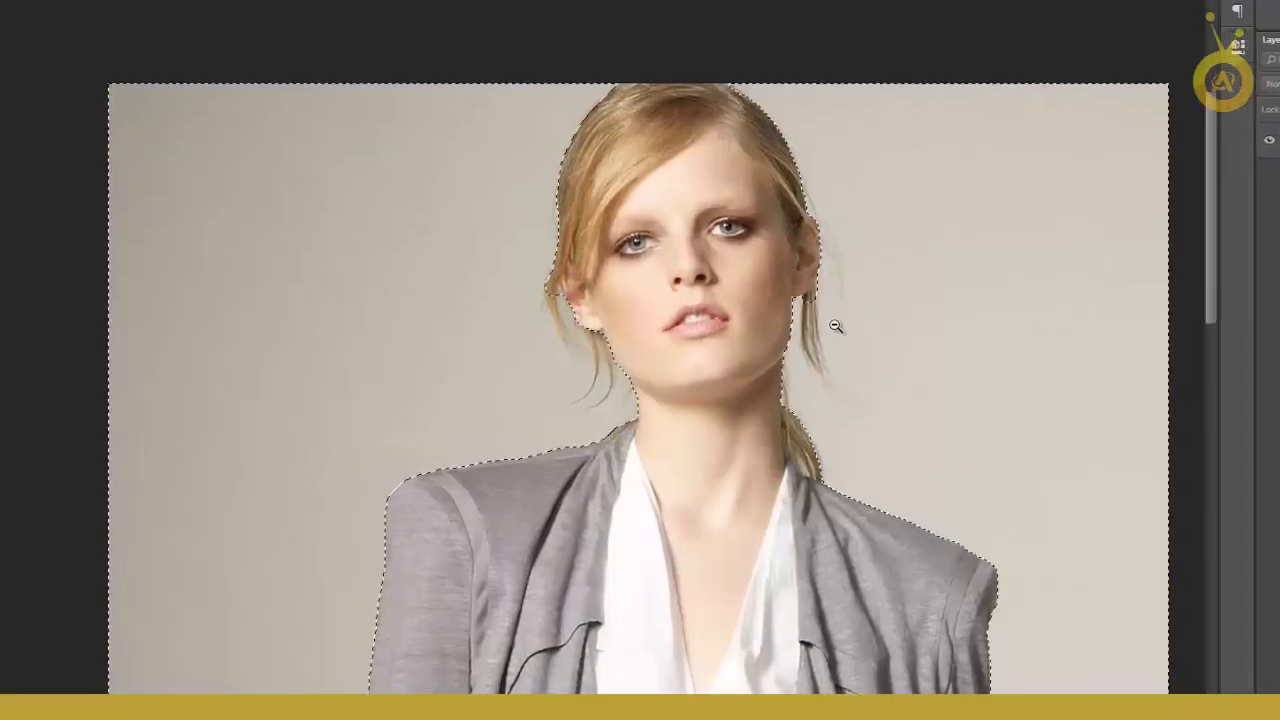
right_click(595, 251)
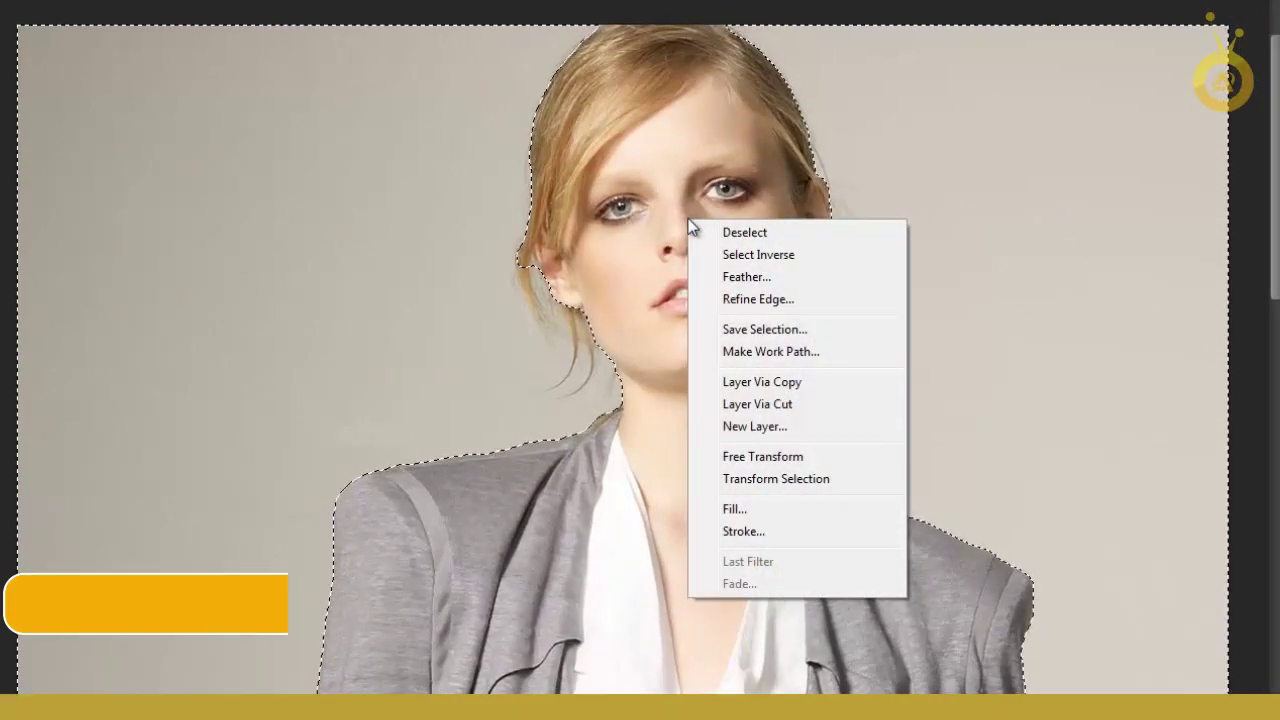
click(735, 257)
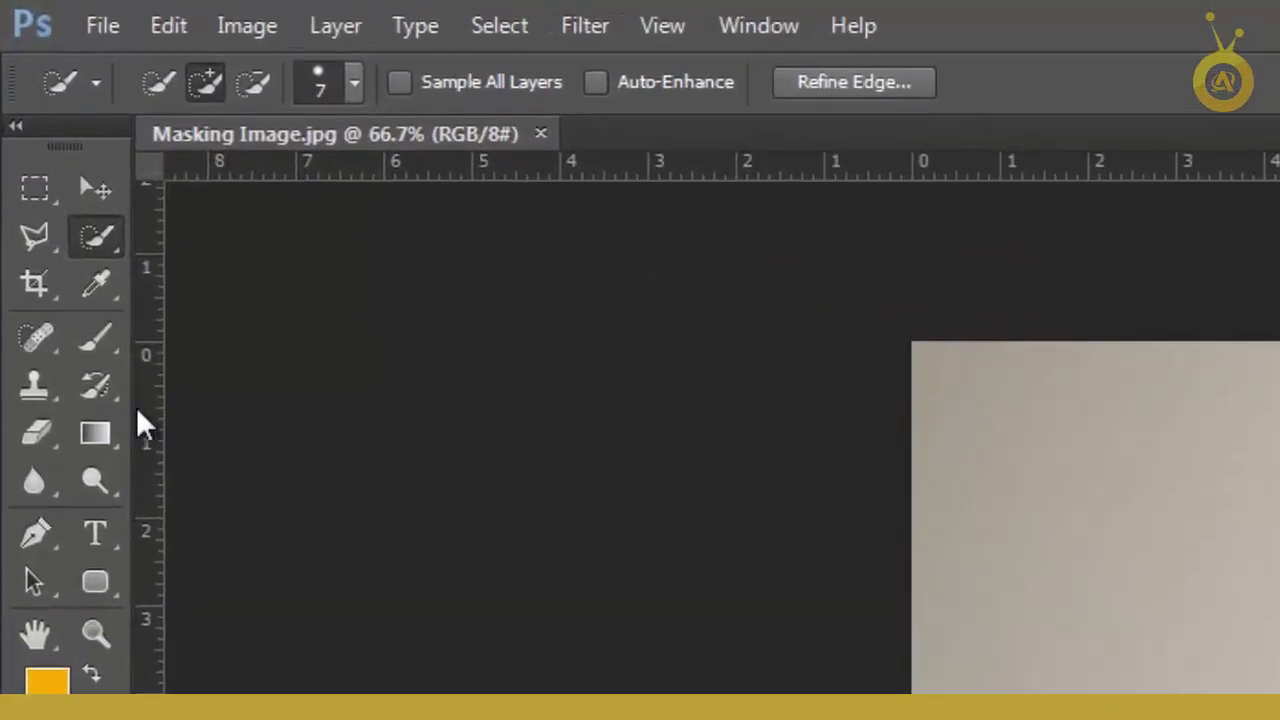
click(96, 236)
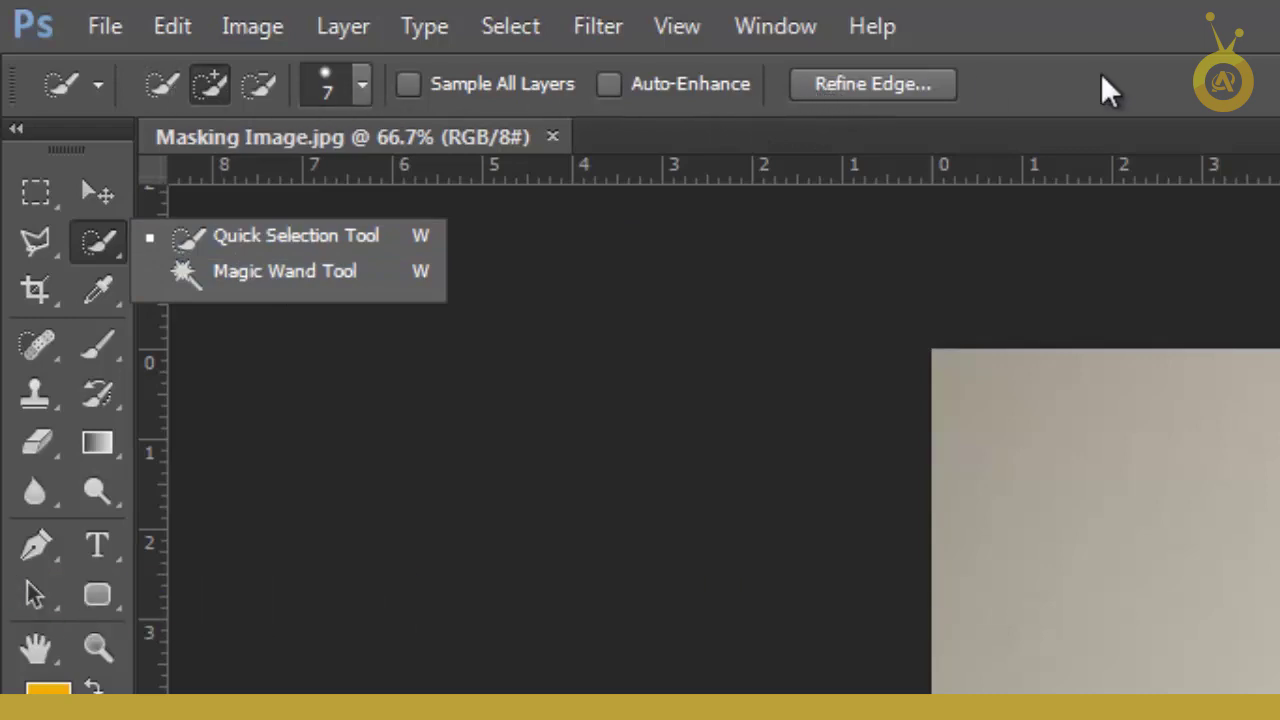
click(868, 82)
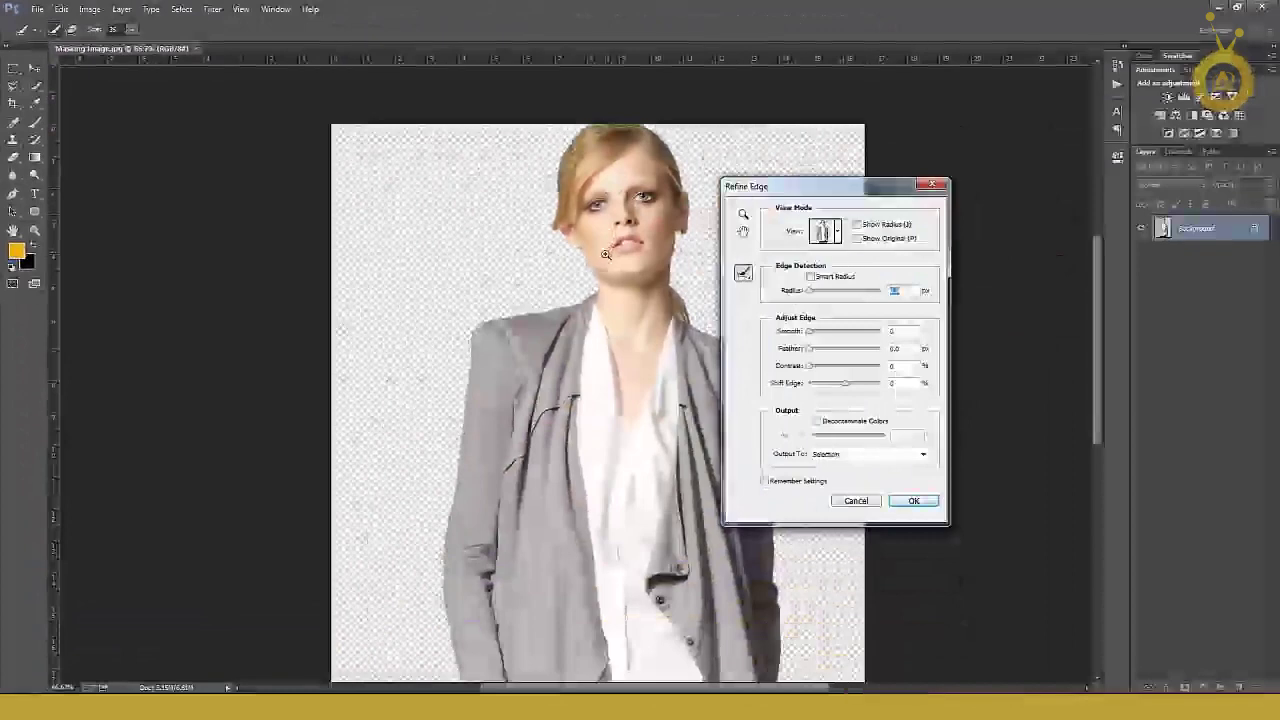
At 100% preview, refine the hair edges beside the neck and right cheek, then apply.
click(605, 254)
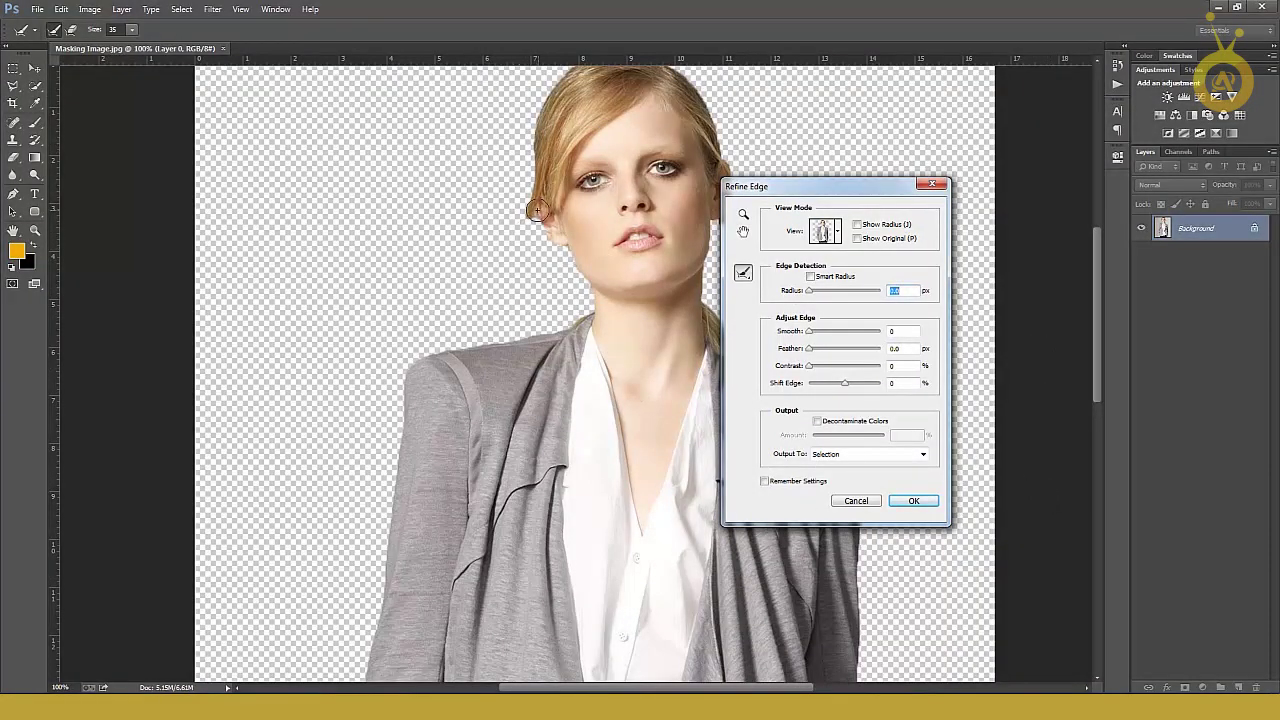
mouse_move(533, 218)
mouse_down()
mouse_move(575, 263)
mouse_move(582, 309)
mouse_move(530, 222)
mouse_move(541, 145)
mouse_up()
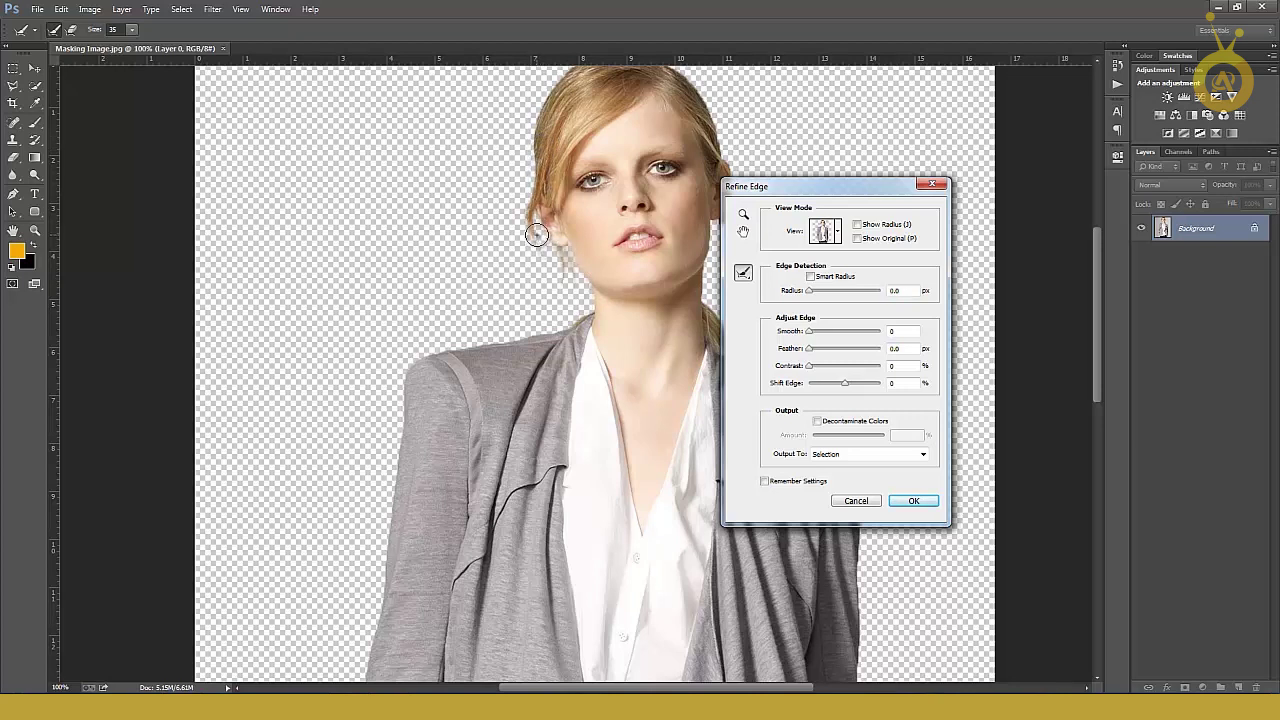
mouse_move(537, 234)
mouse_down()
mouse_move(583, 292)
mouse_move(581, 306)
mouse_move(568, 298)
mouse_move(540, 250)
mouse_move(570, 309)
mouse_move(539, 306)
mouse_move(567, 277)
mouse_move(637, 249)
mouse_up()
mouse_move(663, 203)
mouse_down()
mouse_move(533, 238)
mouse_move(448, 235)
mouse_up()
mouse_move(510, 205)
mouse_down()
mouse_move(501, 330)
mouse_move(519, 392)
mouse_move(500, 350)
mouse_move(504, 285)
mouse_move(515, 262)
mouse_move(513, 302)
mouse_move(519, 268)
mouse_up()
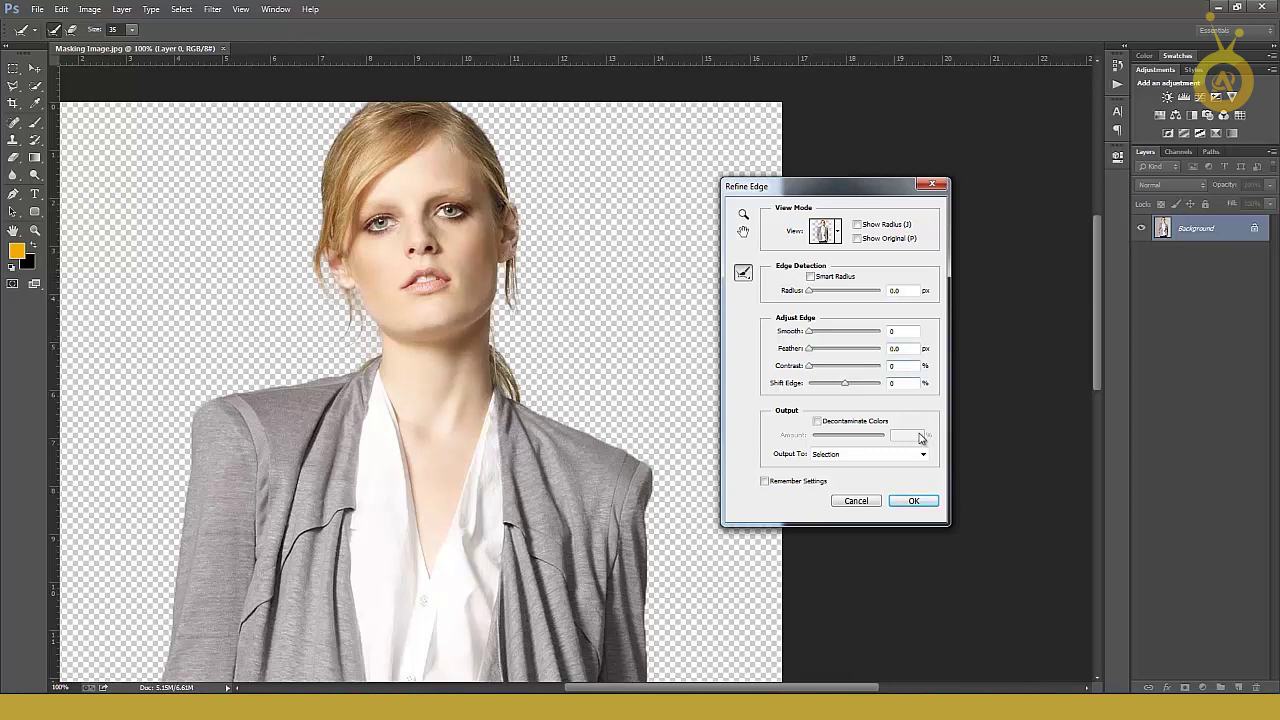
click(912, 501)
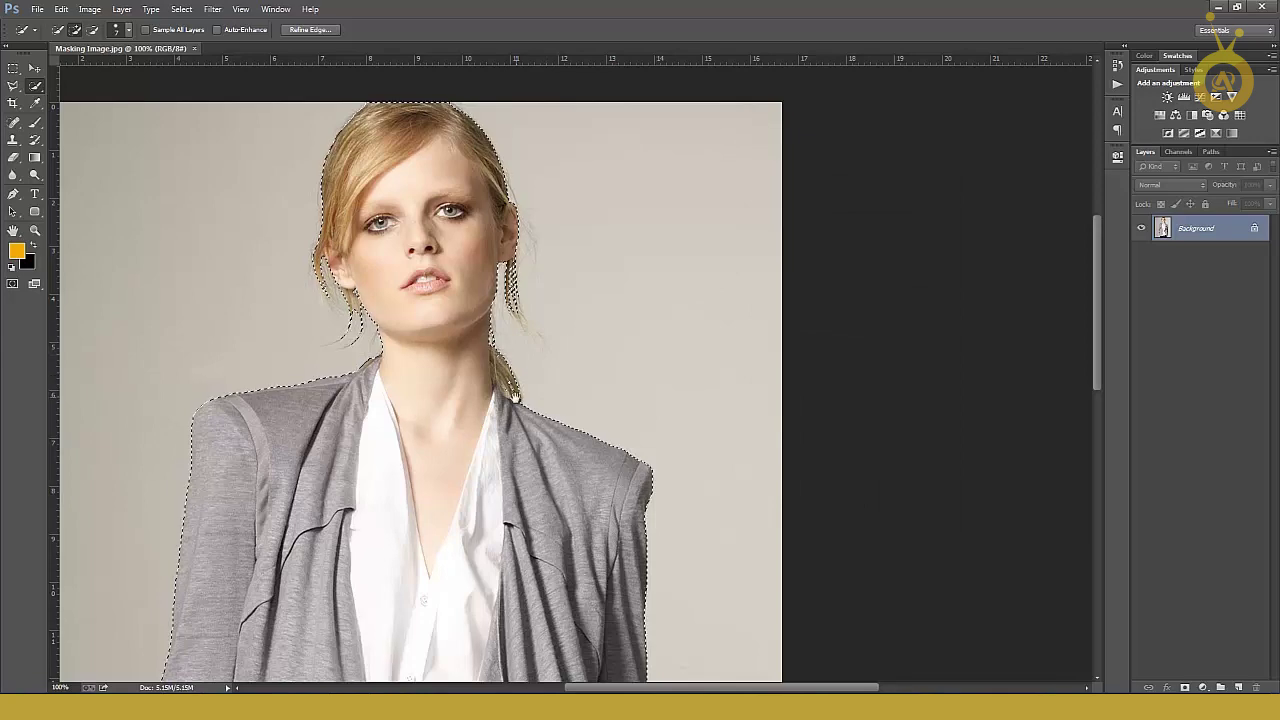
Turn the selection into a layer mask on Layer 0, then toggle the mask off and on.
key(ctrl+minus)
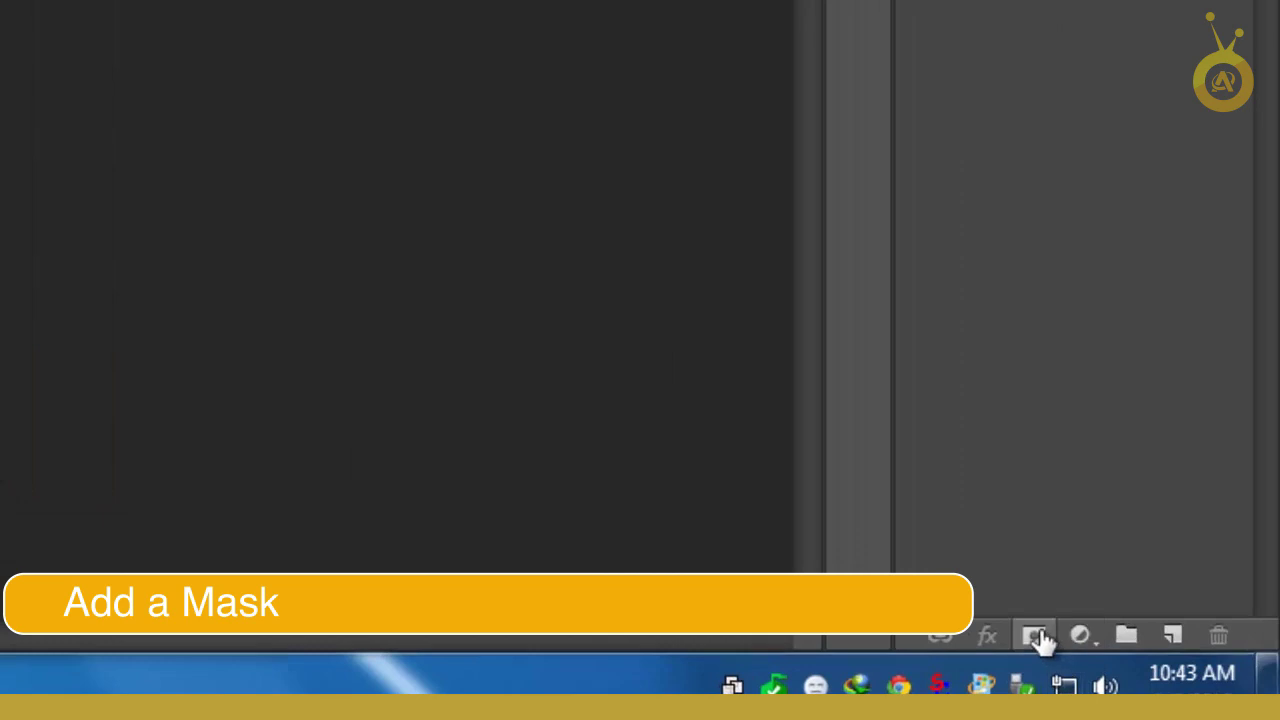
click(1038, 634)
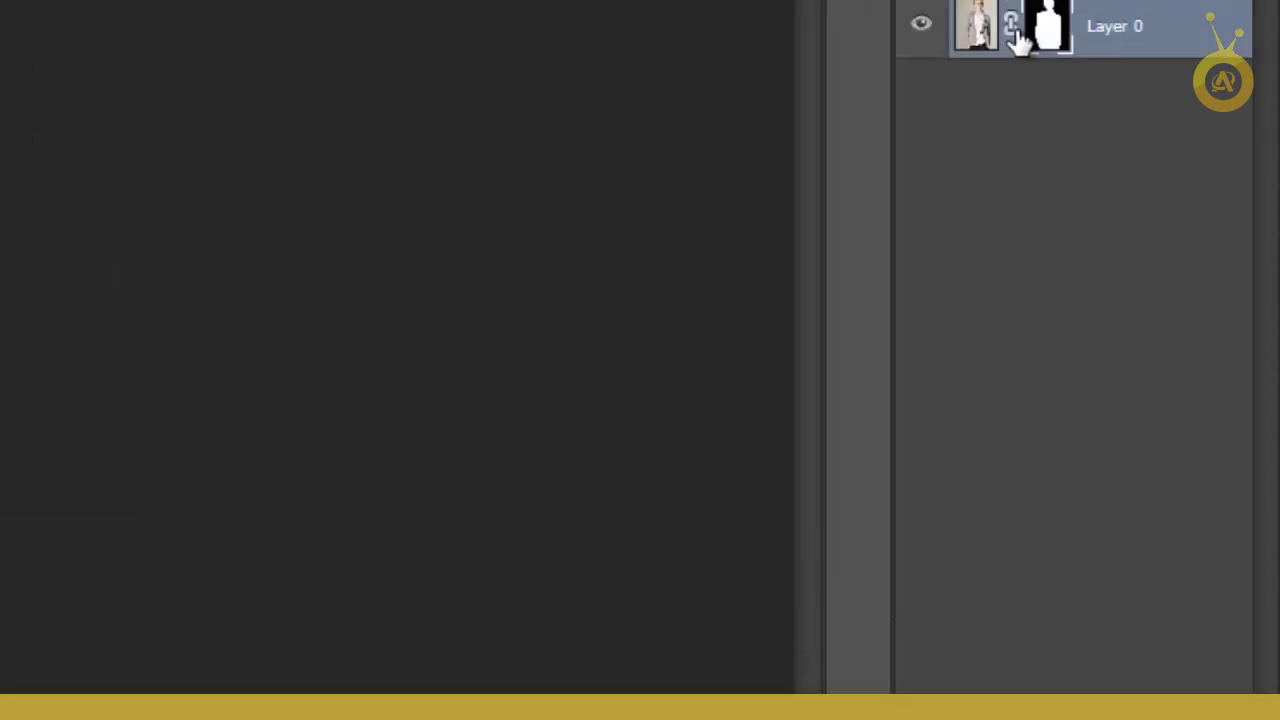
click(975, 478)
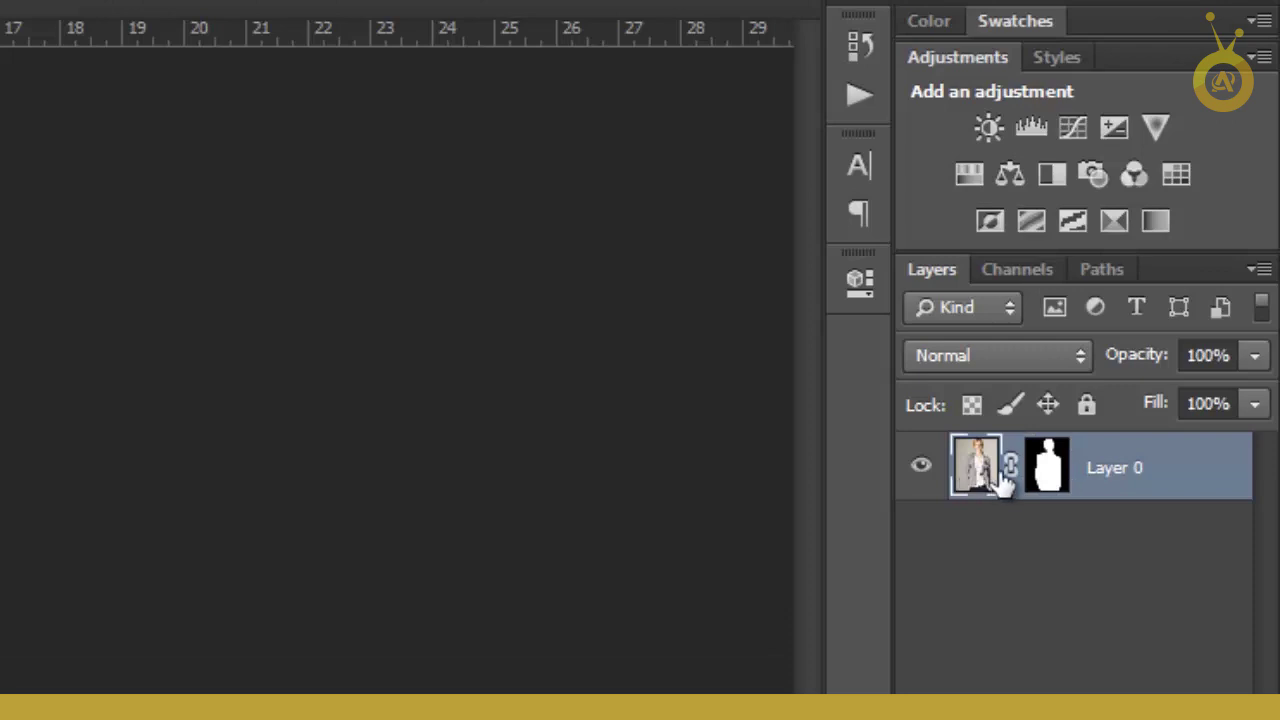
click(1060, 482)
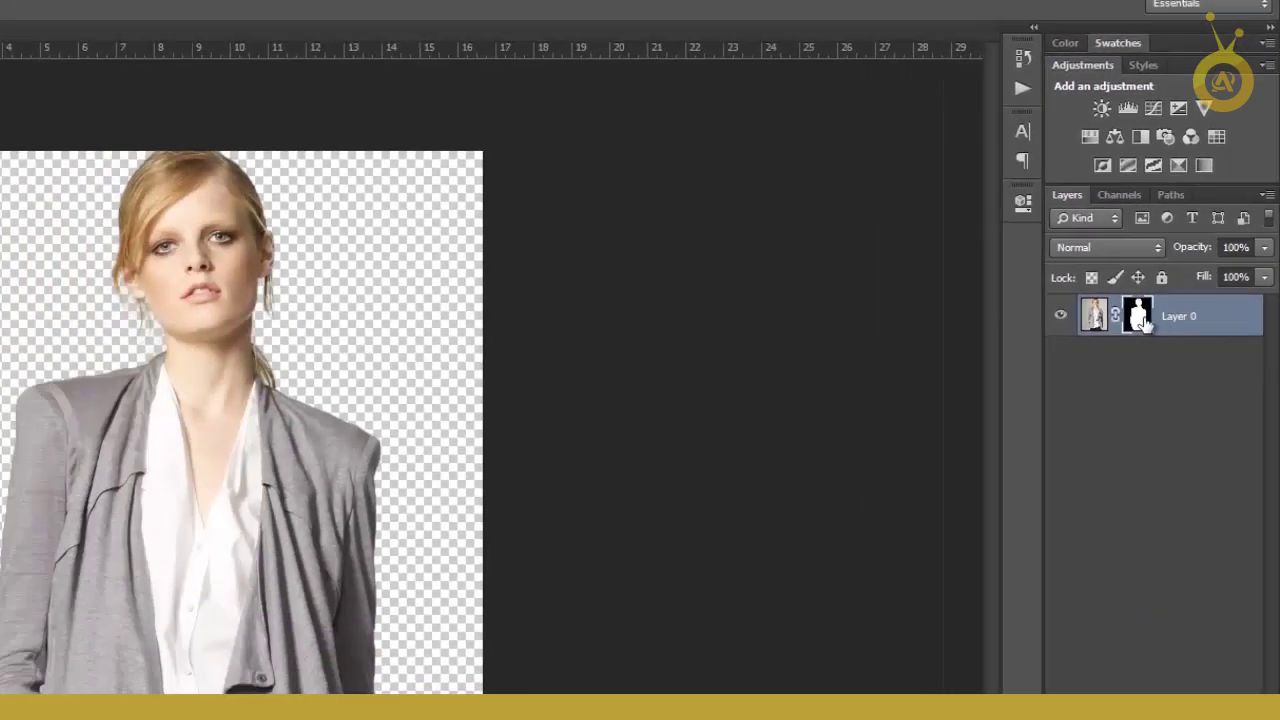
shift+click(1060, 482)
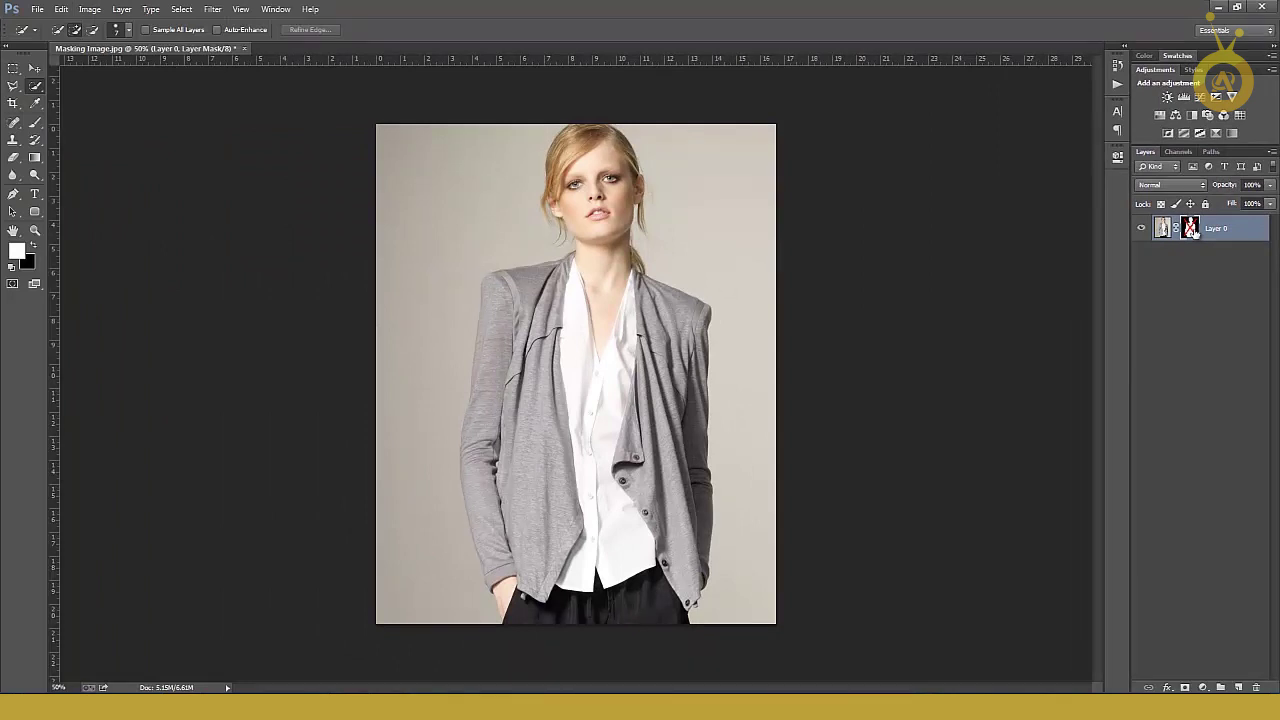
shift+click(1193, 231)
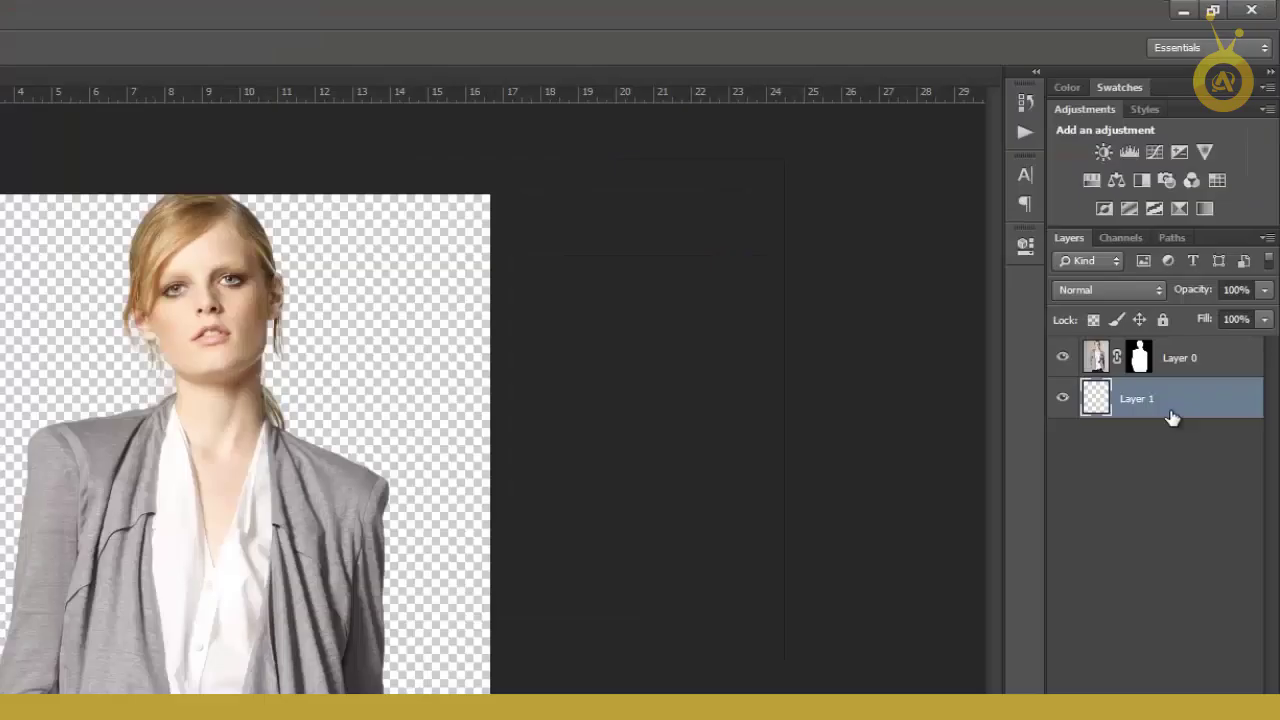
Add an empty Layer 1 beneath the model layer and fill it with orange.
key(Delete)
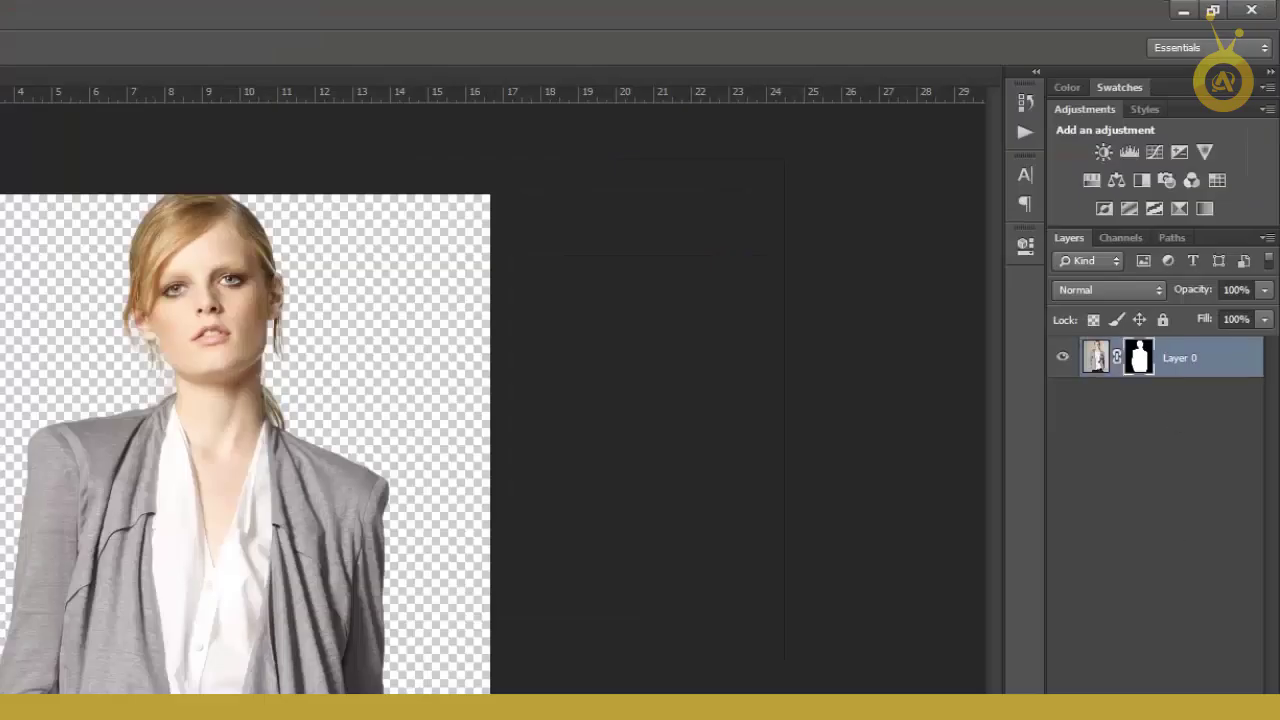
key(ctrl+shift+alt+n)
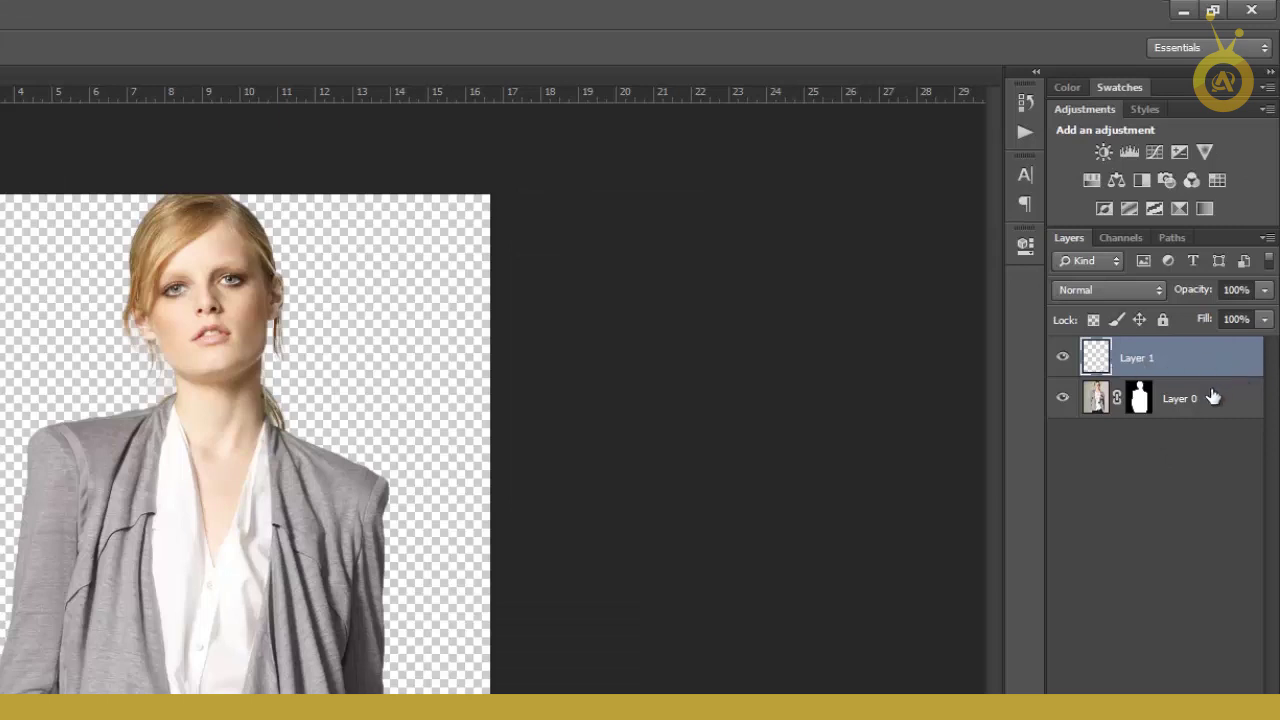
key(Delete)
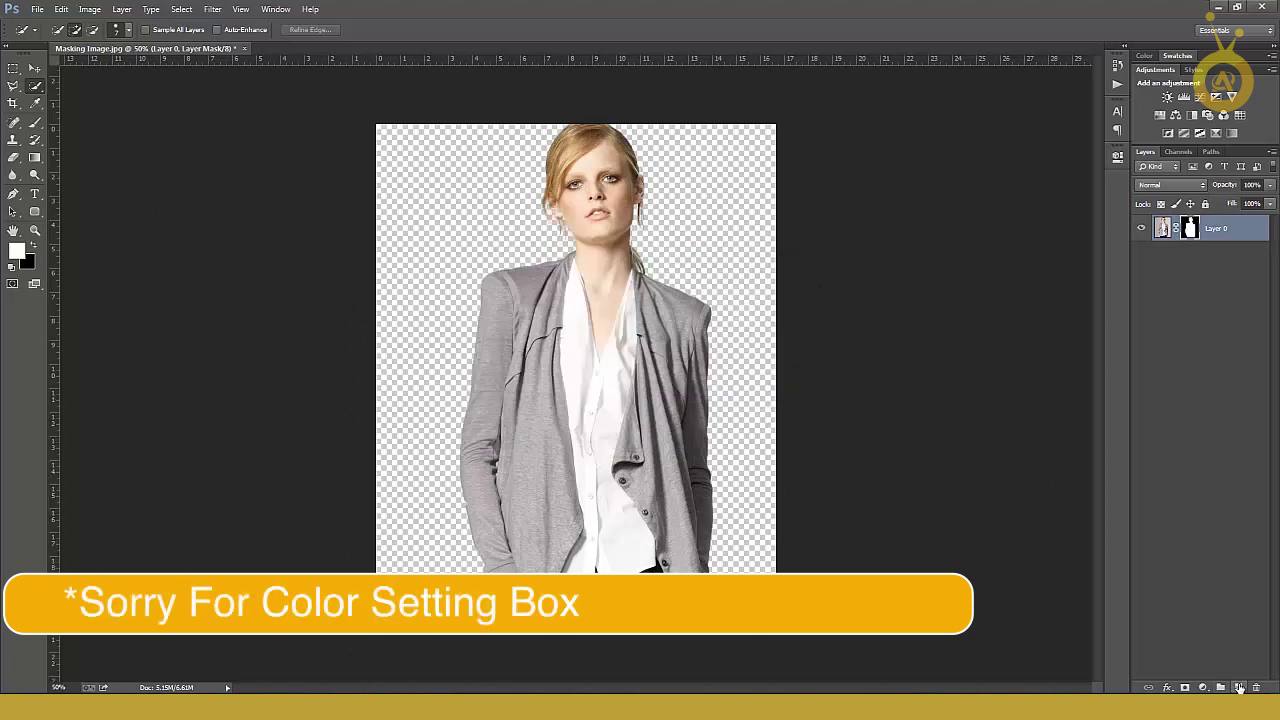
ctrl+click(1239, 688)
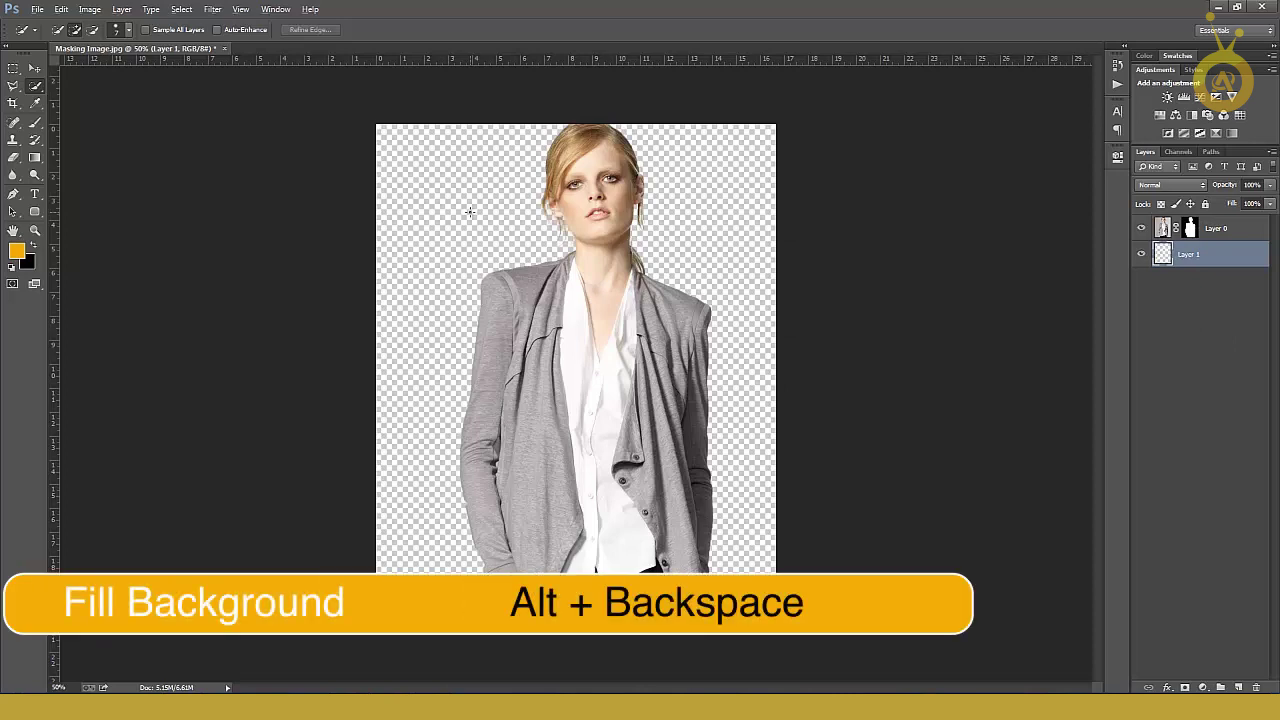
key(alt+BackSpace)
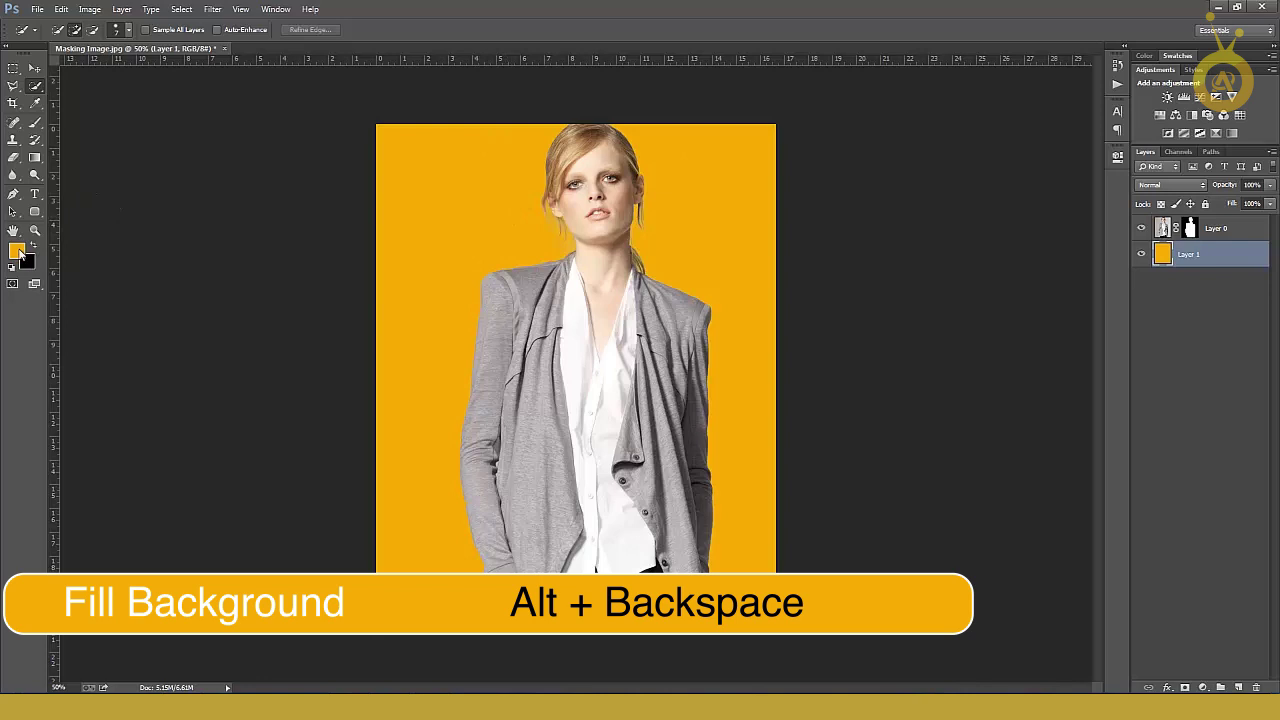
Zoom in to inspect the face edges over orange, then select Layer 0's mask.
ctrl+click(627, 212)
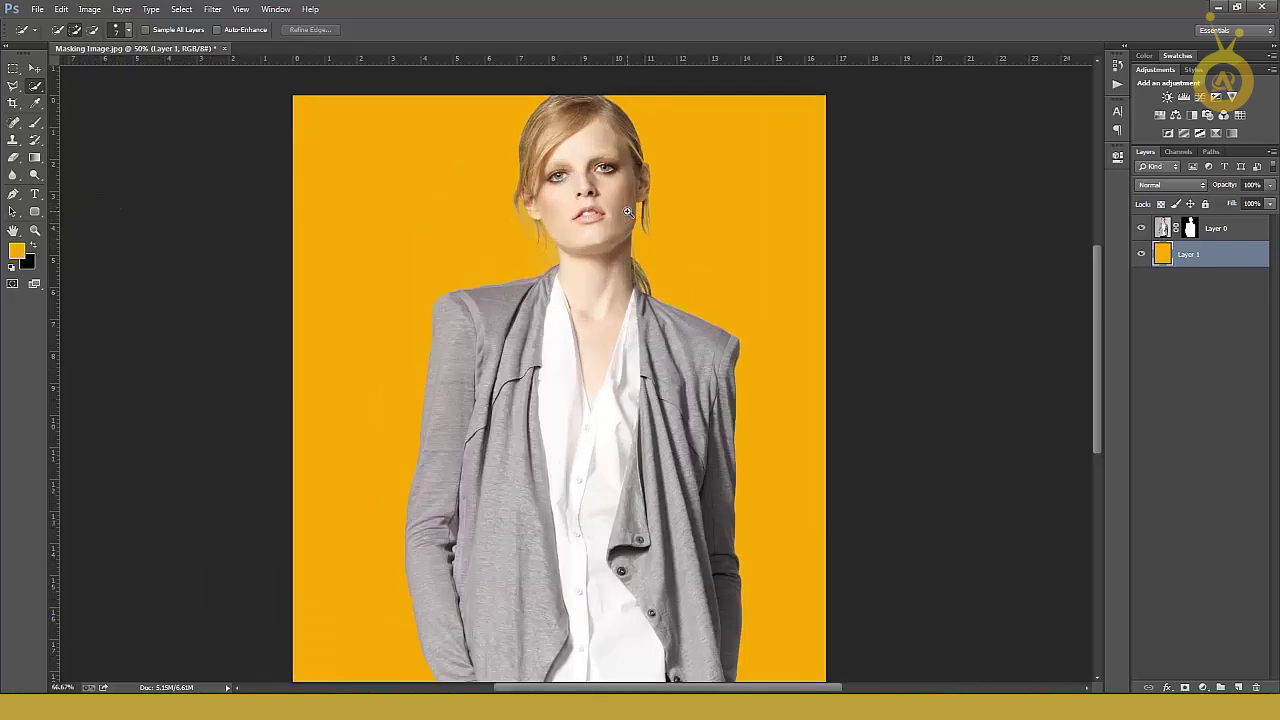
ctrl+click(627, 212)
ctrl+click(626, 343)
scroll(674, 434, up, 3)
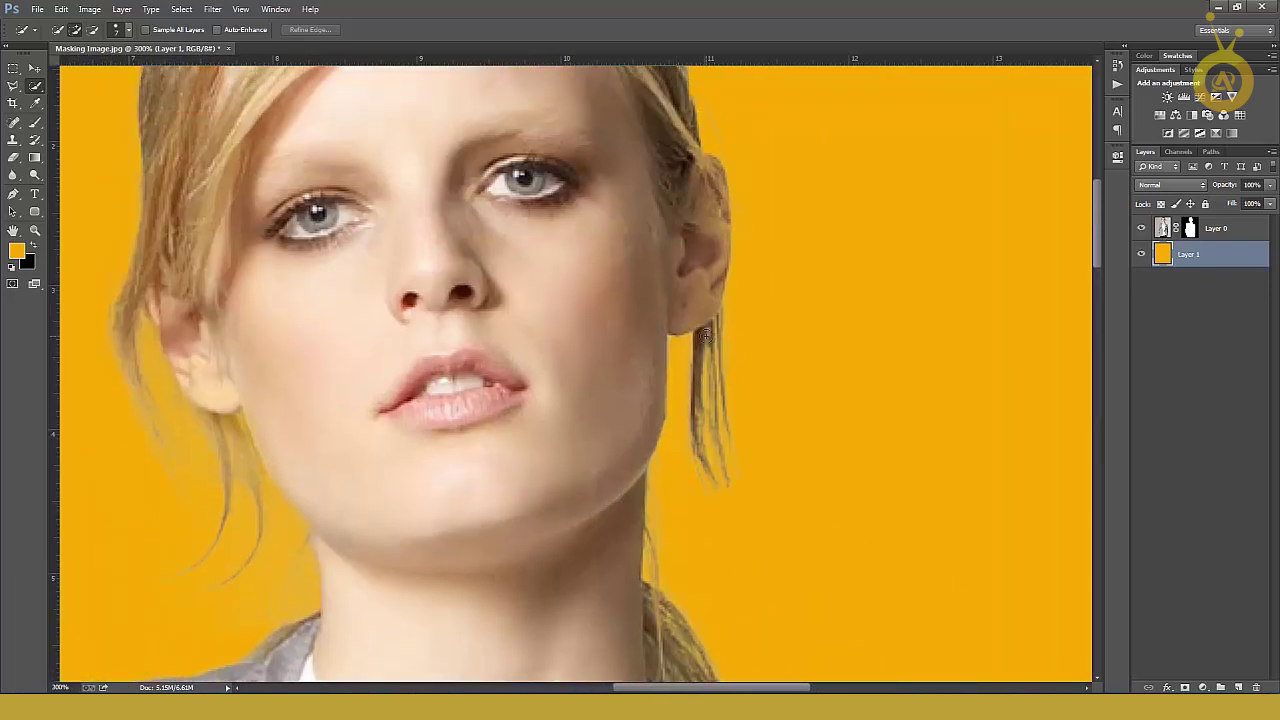
alt+click(601, 379)
alt+click(605, 377)
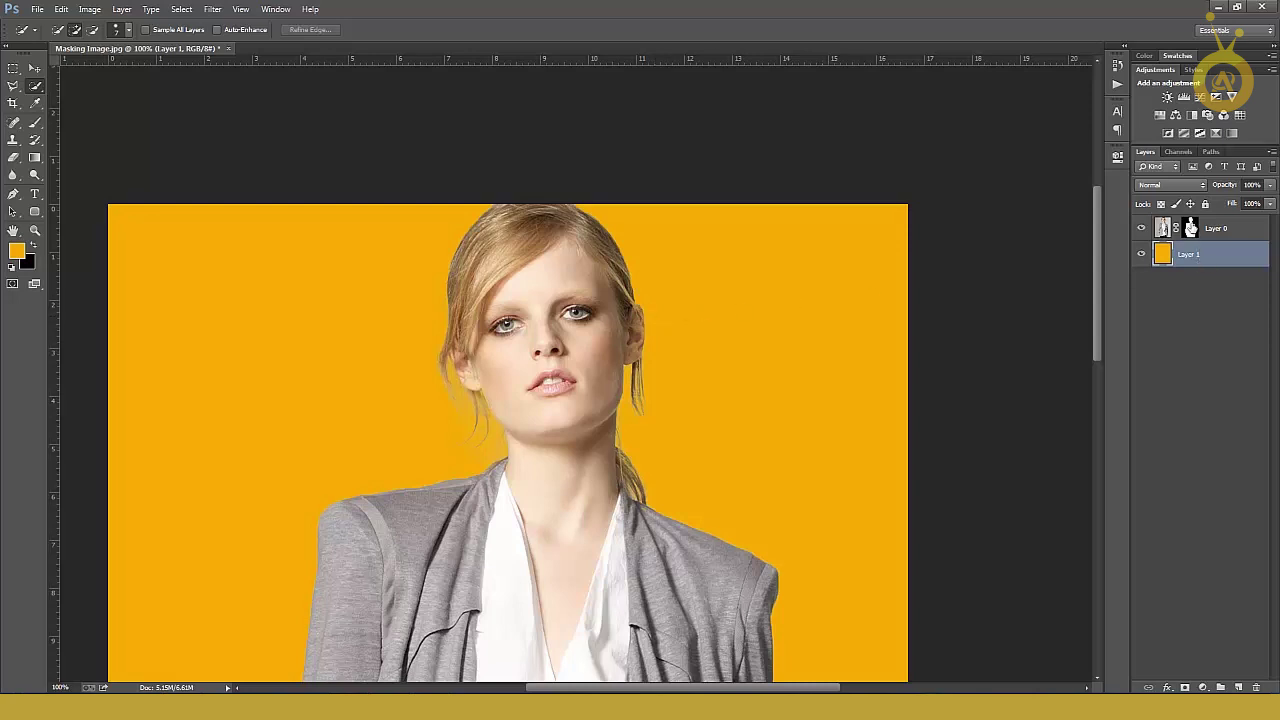
click(1190, 228)
Paint black on the mask with the Brush Tool to hide the hair strand and right ear.
key(b)
key(x)
drag(629, 368, 632, 340)
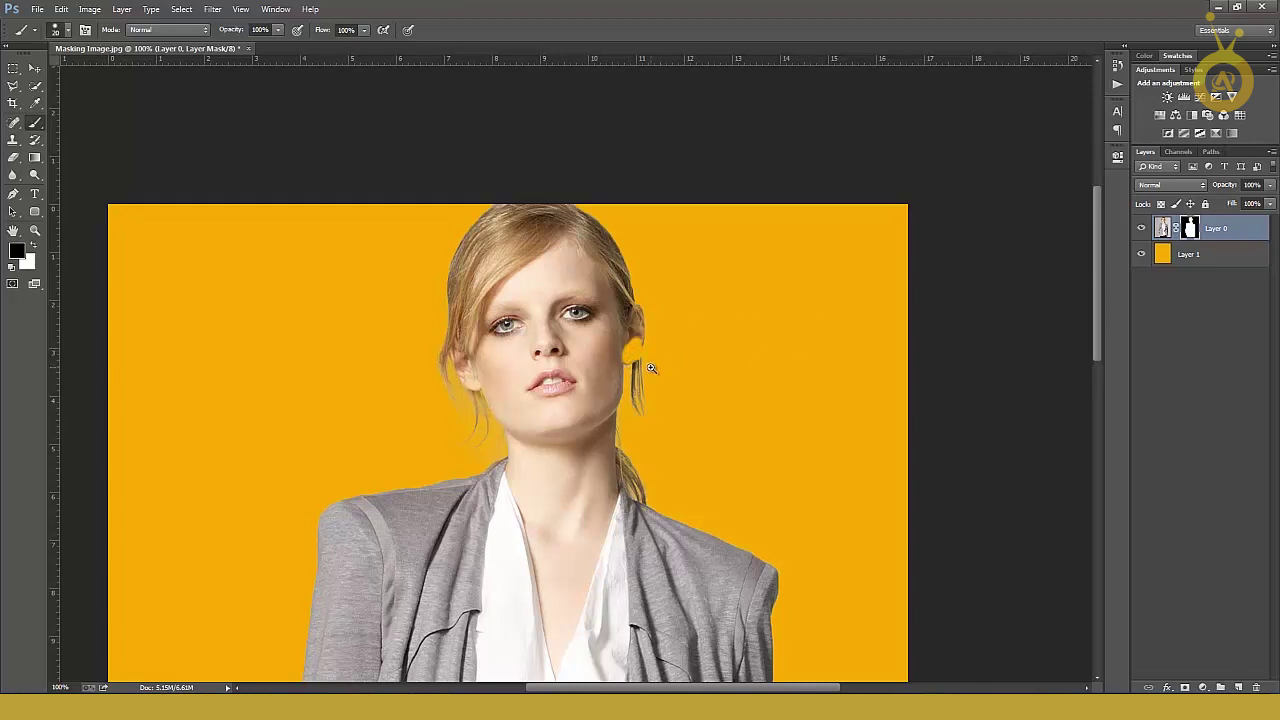
scroll(651, 369, up, 2)
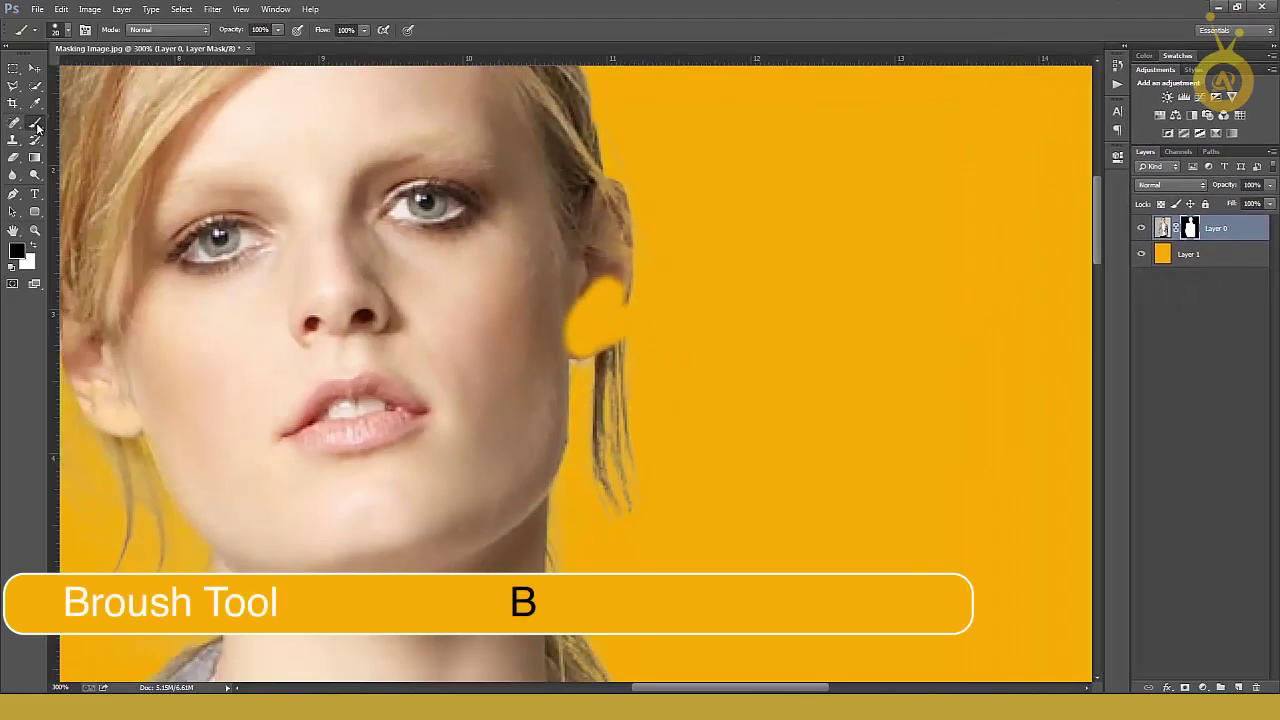
right_click(37, 126)
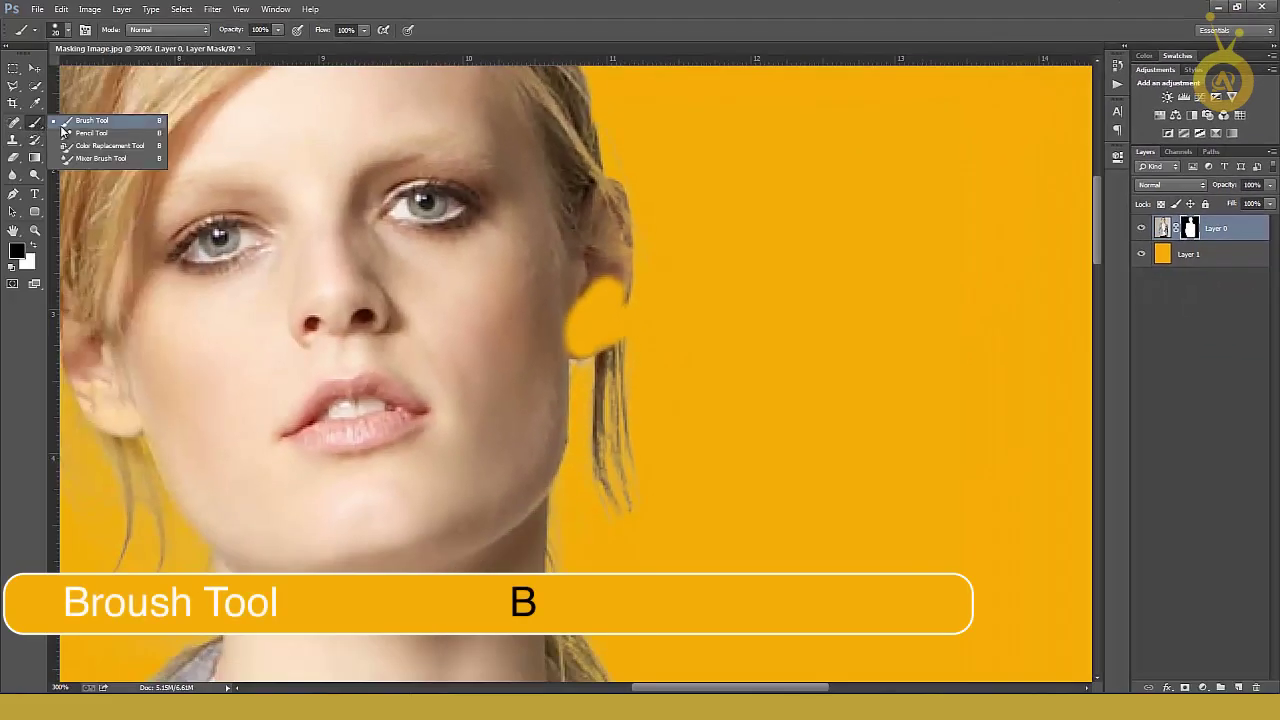
click(78, 127)
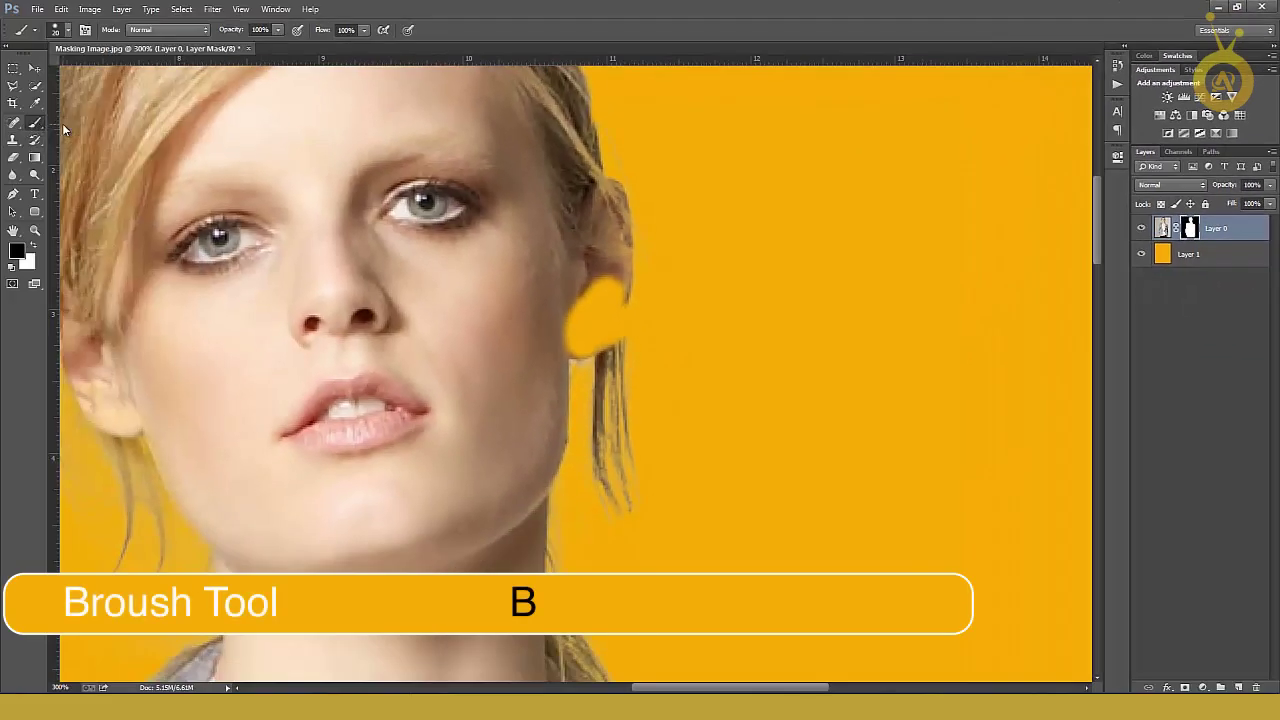
click(615, 302)
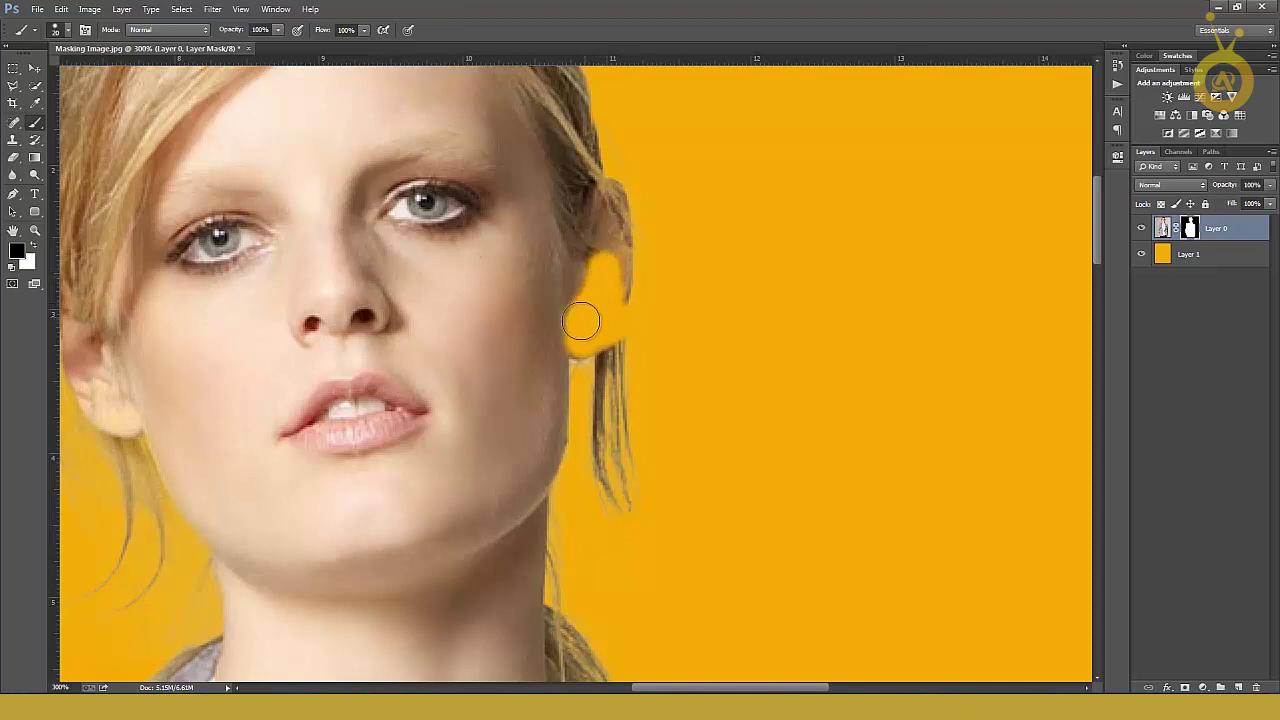
mouse_move(583, 323)
mouse_down()
mouse_move(595, 235)
mouse_move(604, 310)
mouse_up()
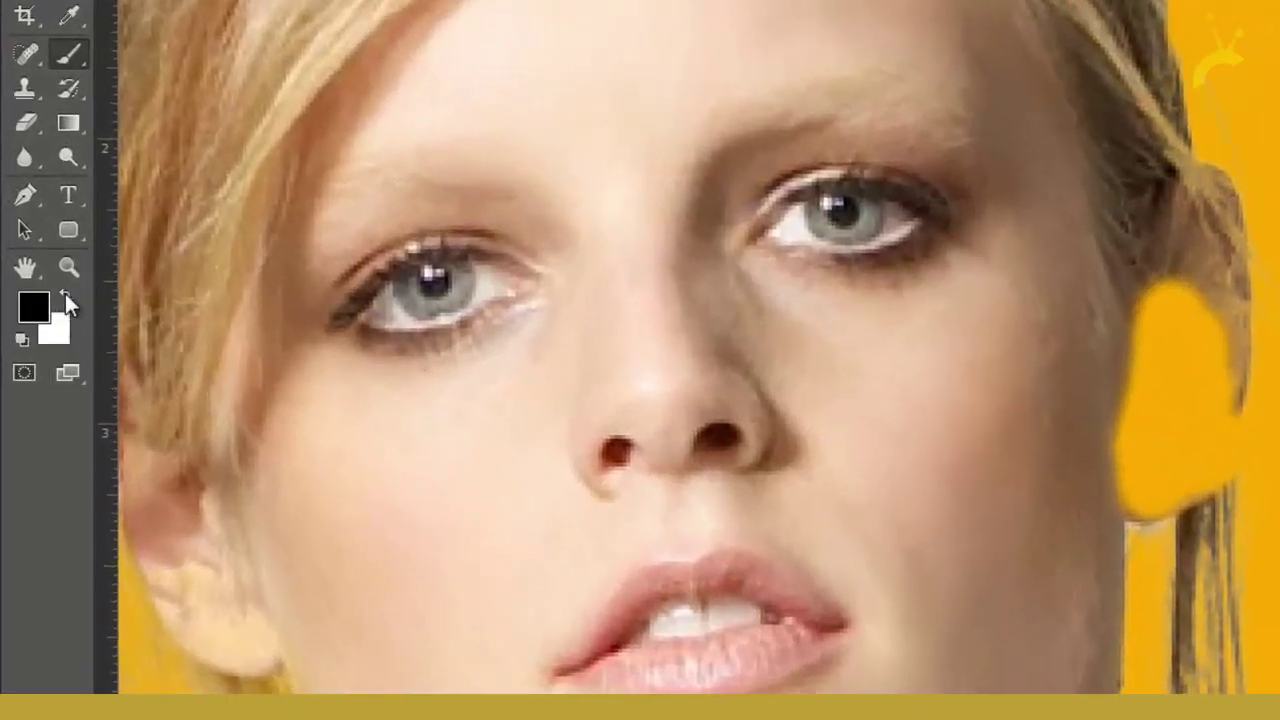
click(53, 274)
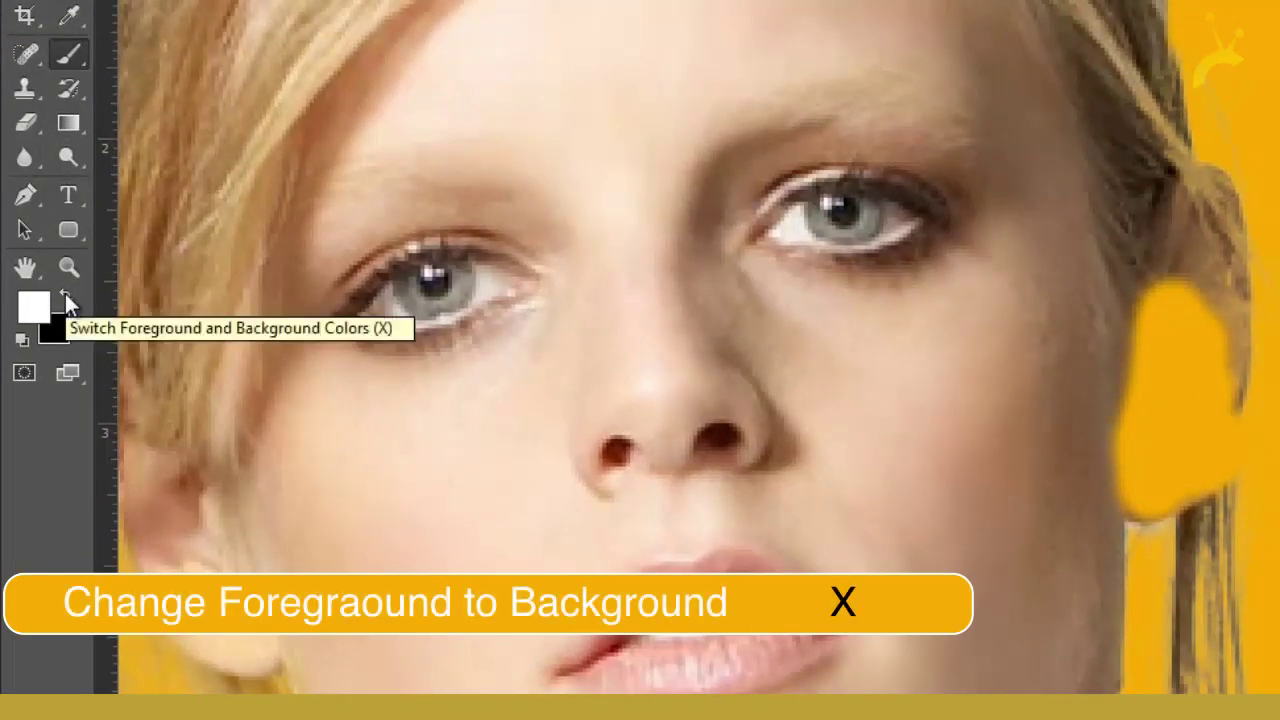
Paint white on the mask to restore the right ear, then zoom out to the whole image.
click(65, 295)
click(65, 295)
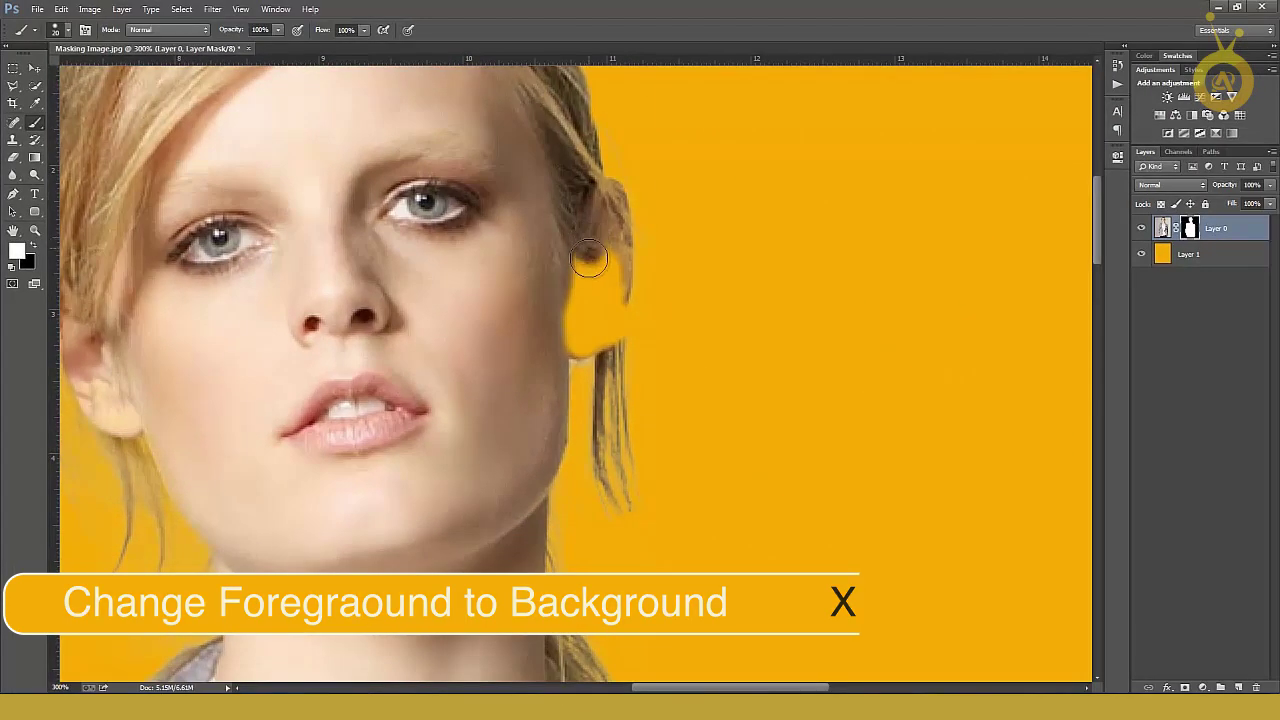
mouse_move(589, 260)
mouse_down()
mouse_move(574, 340)
mouse_move(600, 304)
mouse_move(606, 249)
mouse_move(611, 315)
mouse_move(564, 348)
mouse_up()
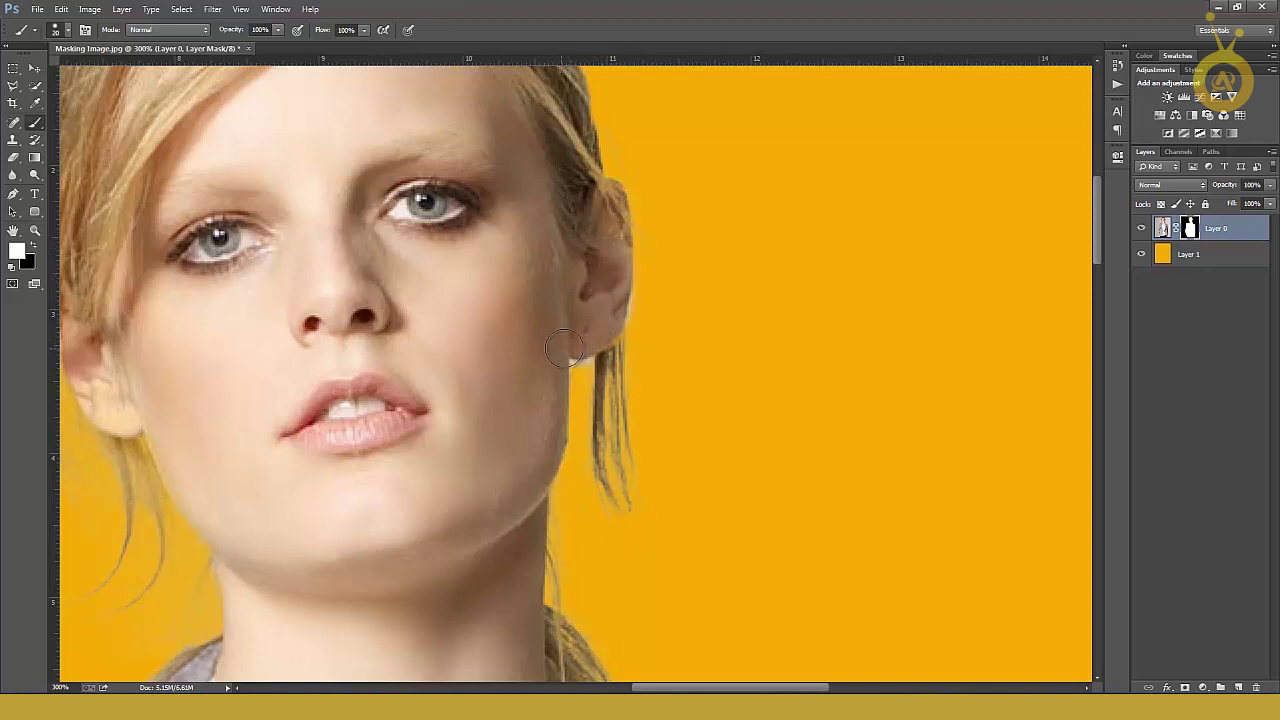
drag(257, 423, 452, 447)
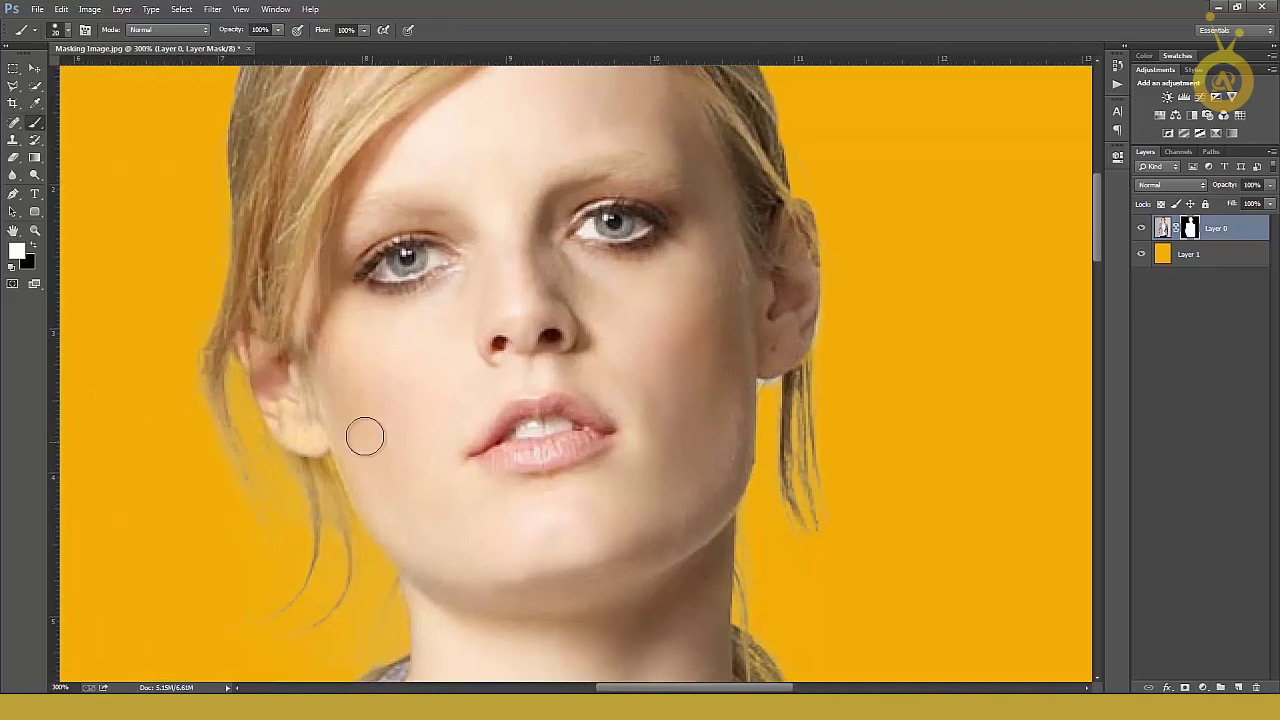
ctrl+alt+click(310, 391)
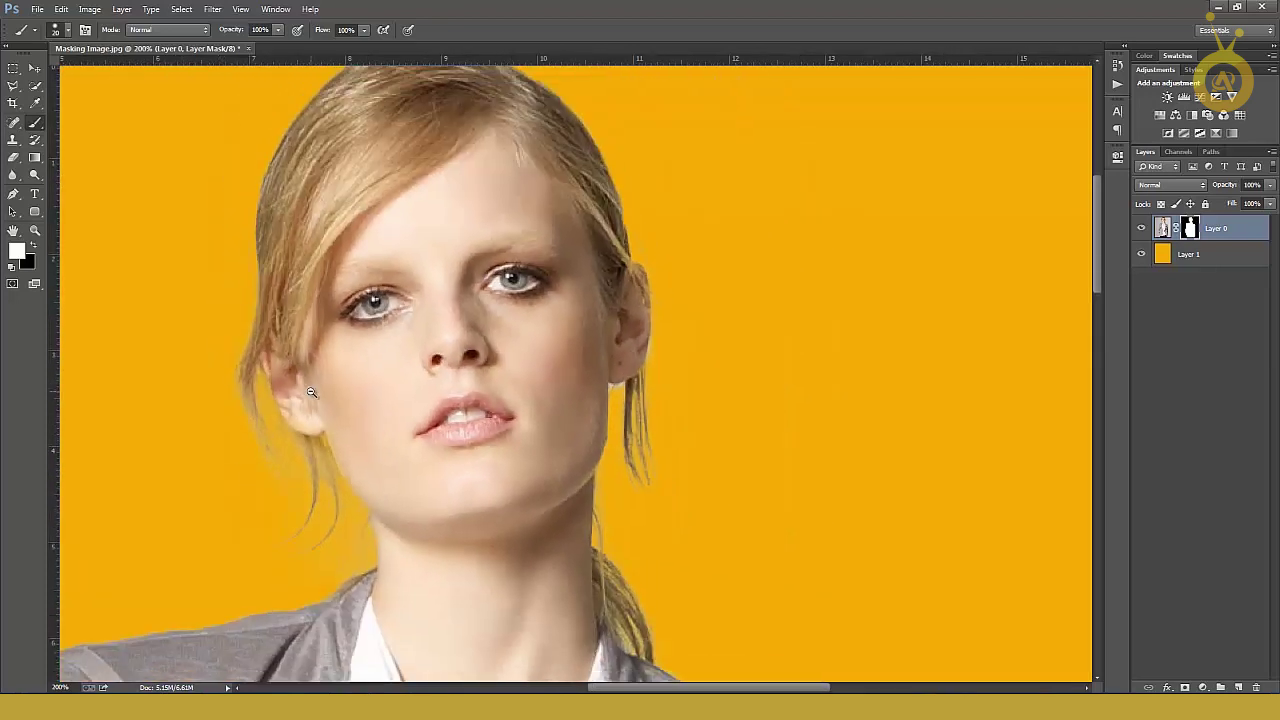
key(ctrl+minus)
key(ctrl+minus)
key(ctrl+minus)
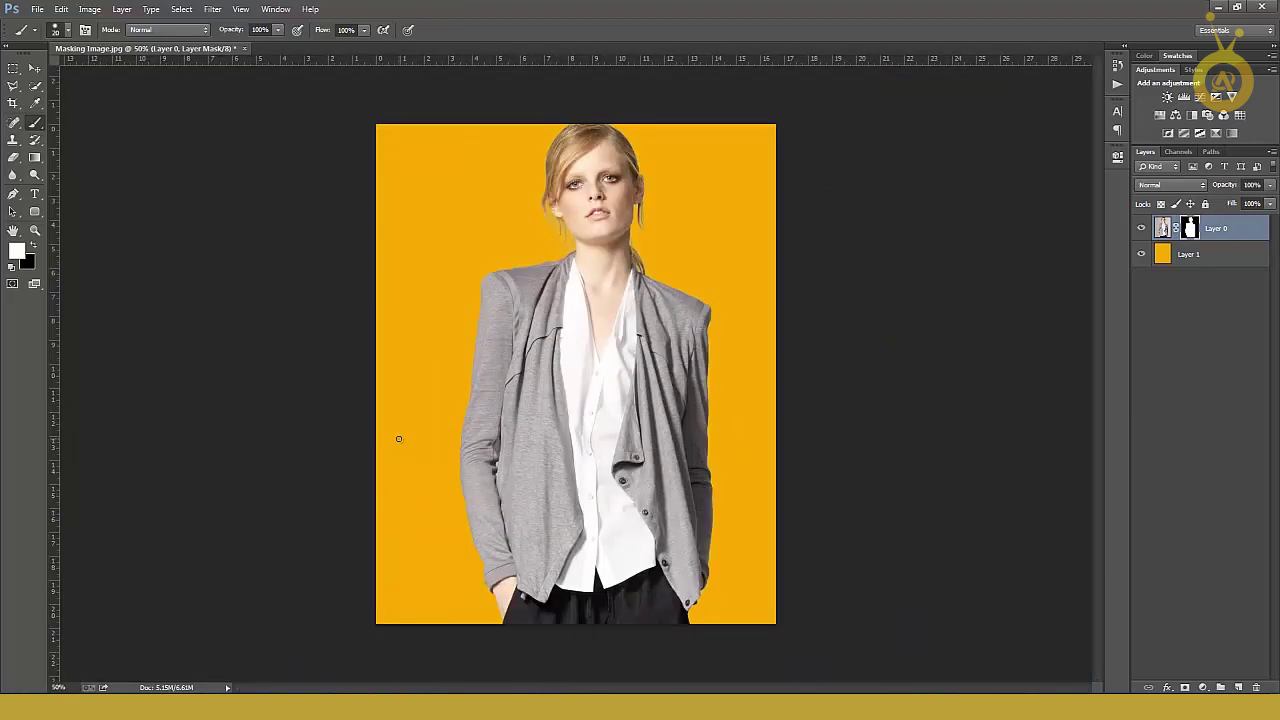